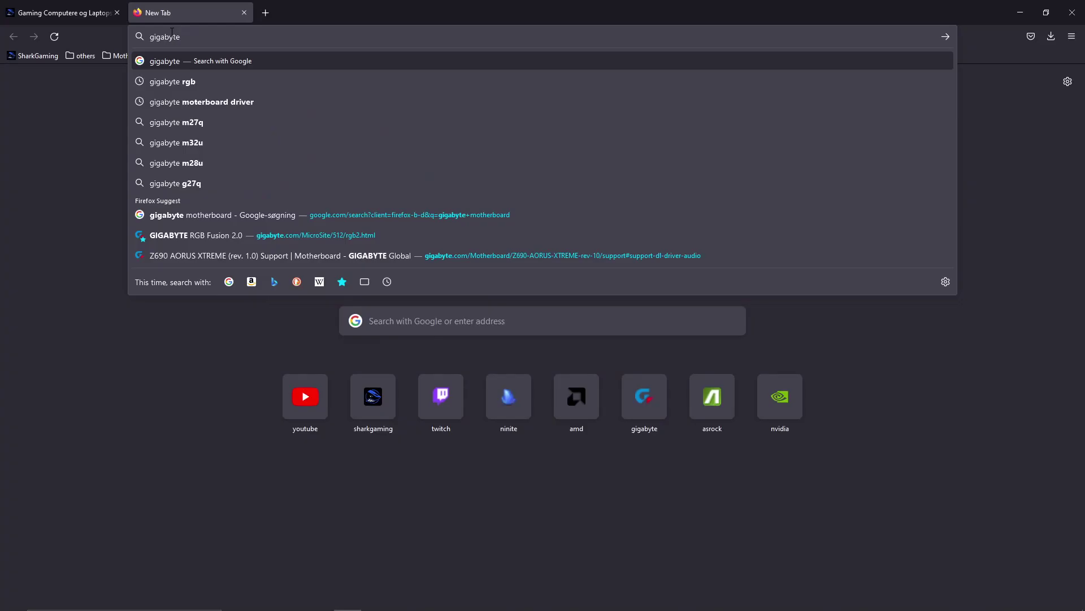
# Search Google for 'gigabyte motherboard driver' and open GIGABYTE's motherboard support page.
pyautogui.write('otherboard driver')
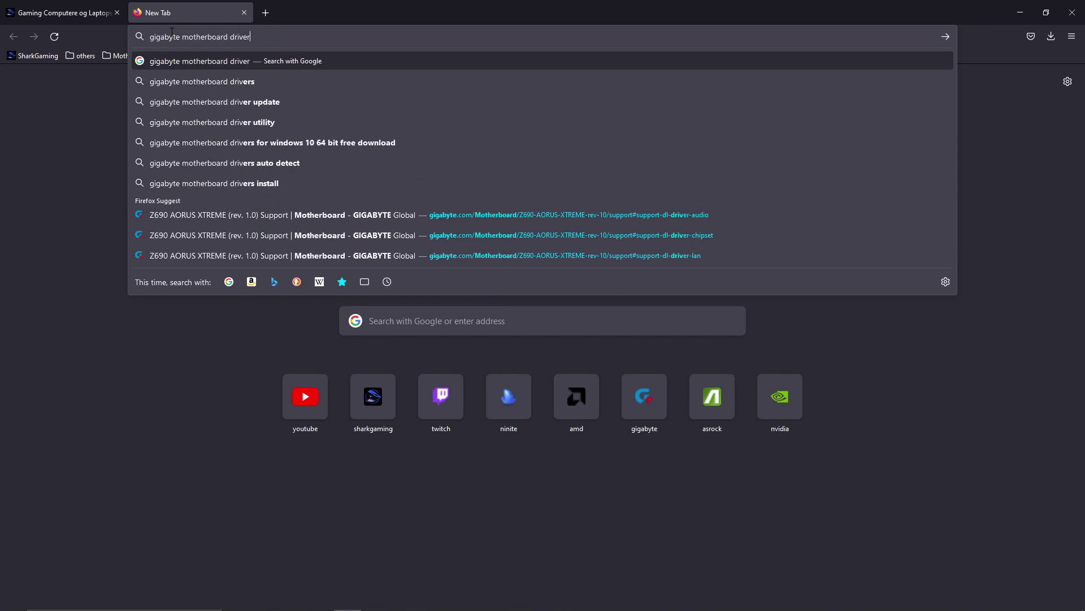
pyautogui.press('Return')
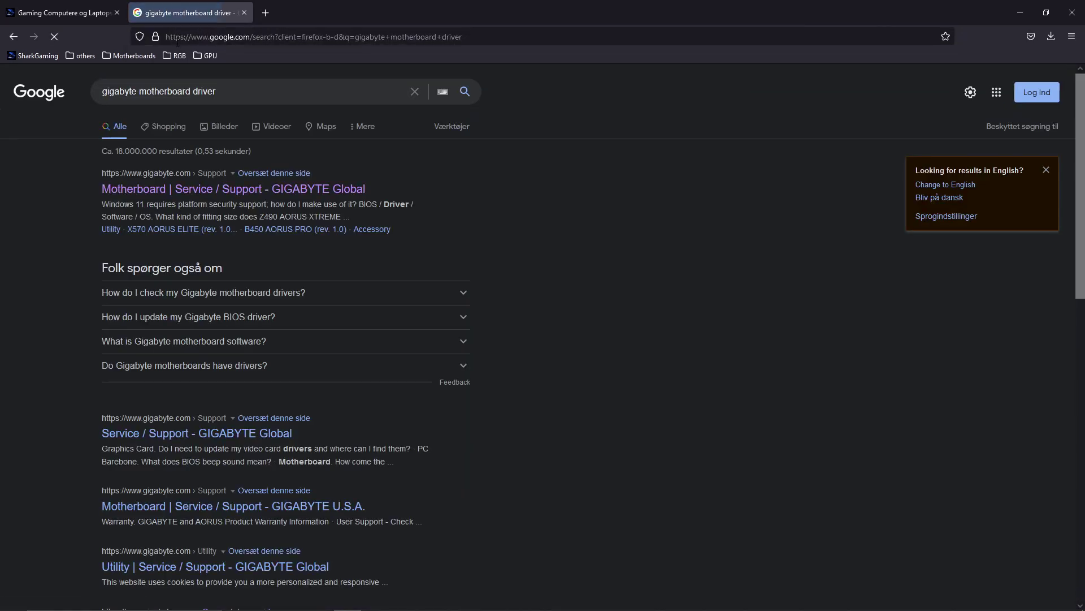
pyautogui.click(205, 191)
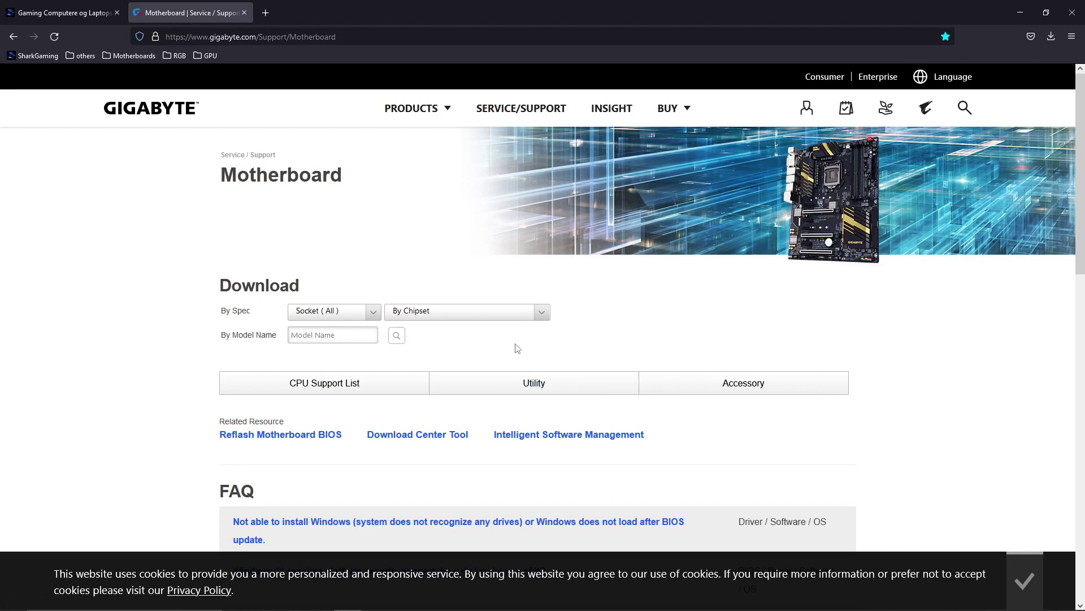
# Filter boards by the Intel Z690 chipset and open the Z690 AERO D driver downloads.
pyautogui.click(350, 315)
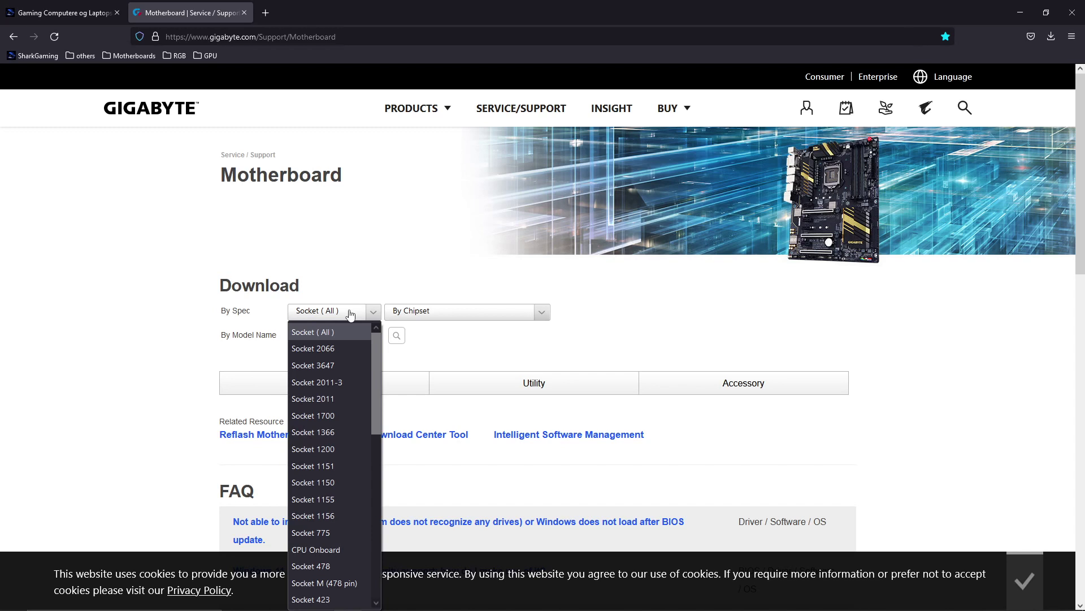
pyautogui.click(351, 315)
pyautogui.click(388, 313)
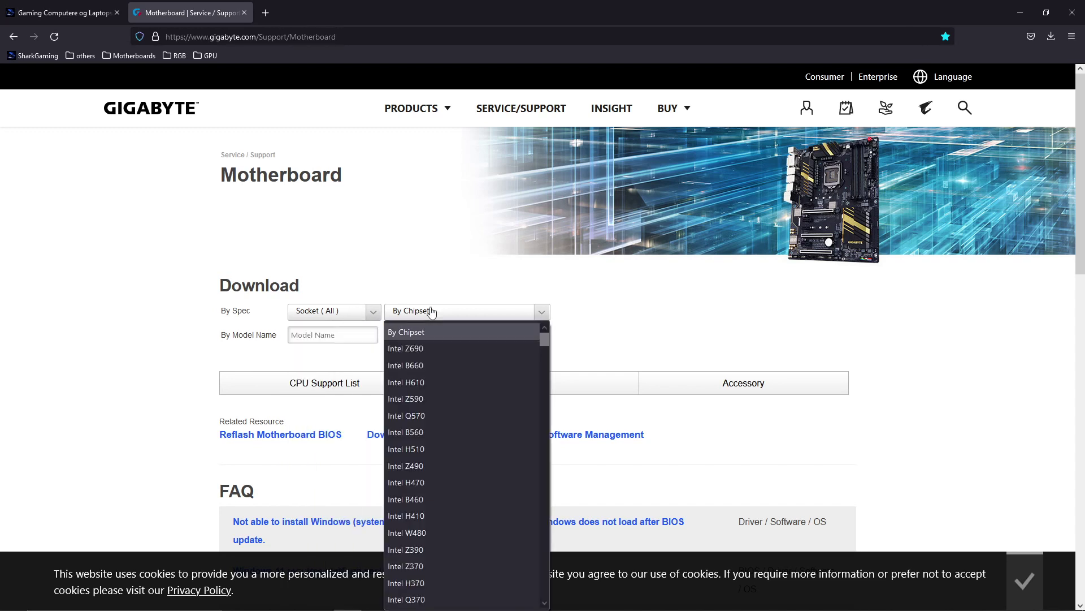
pyautogui.click(425, 345)
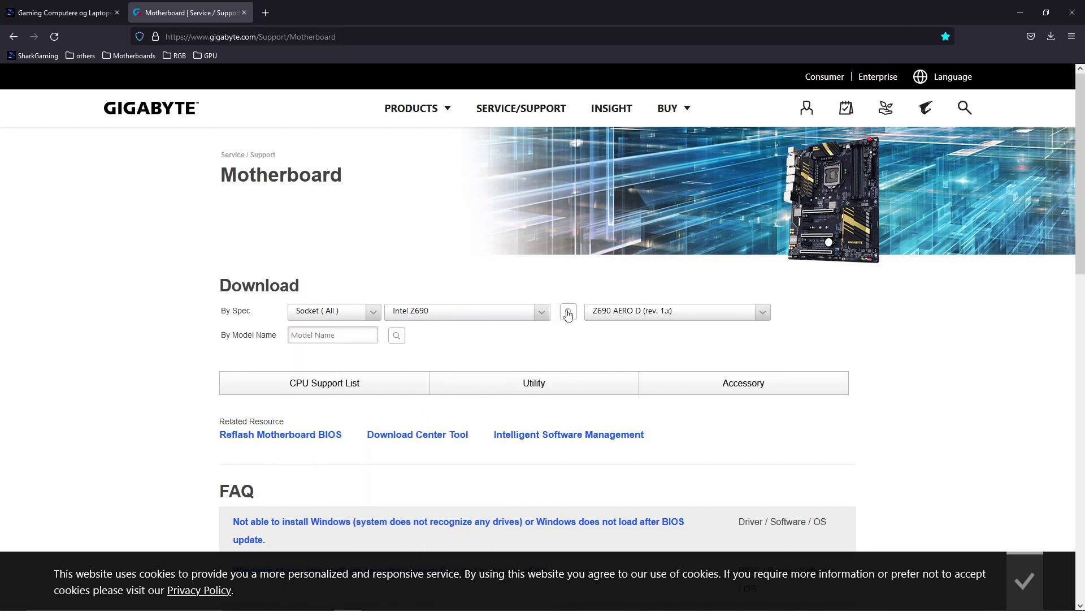
pyautogui.click(568, 315)
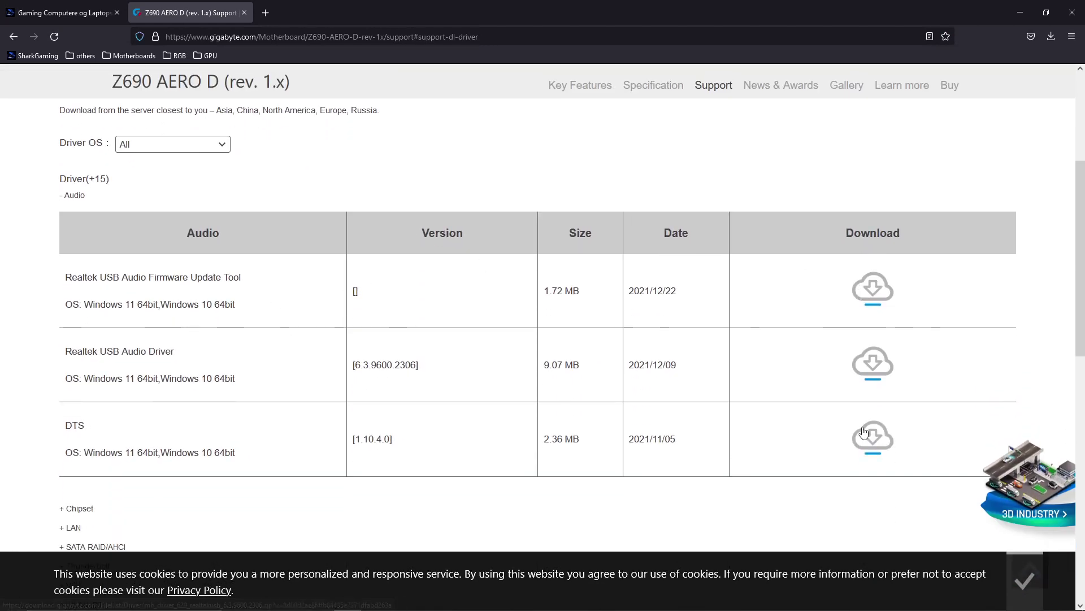
pyautogui.scroll(-5, 848, 417)
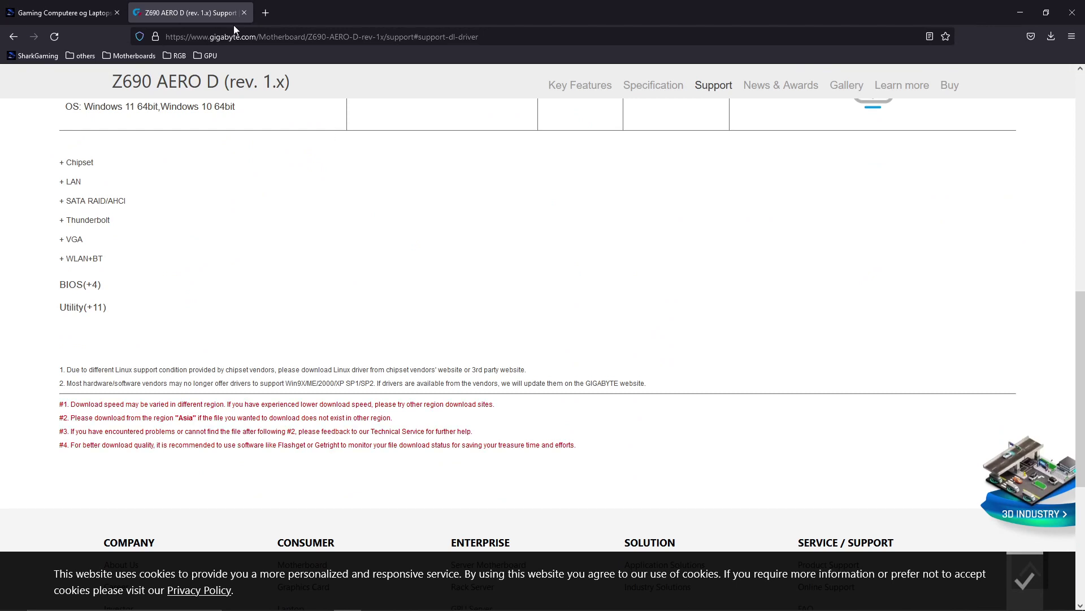
# Search for 'asus motherboard drivers', then open the saved motherboard bookmarks.
pyautogui.click(201, 36)
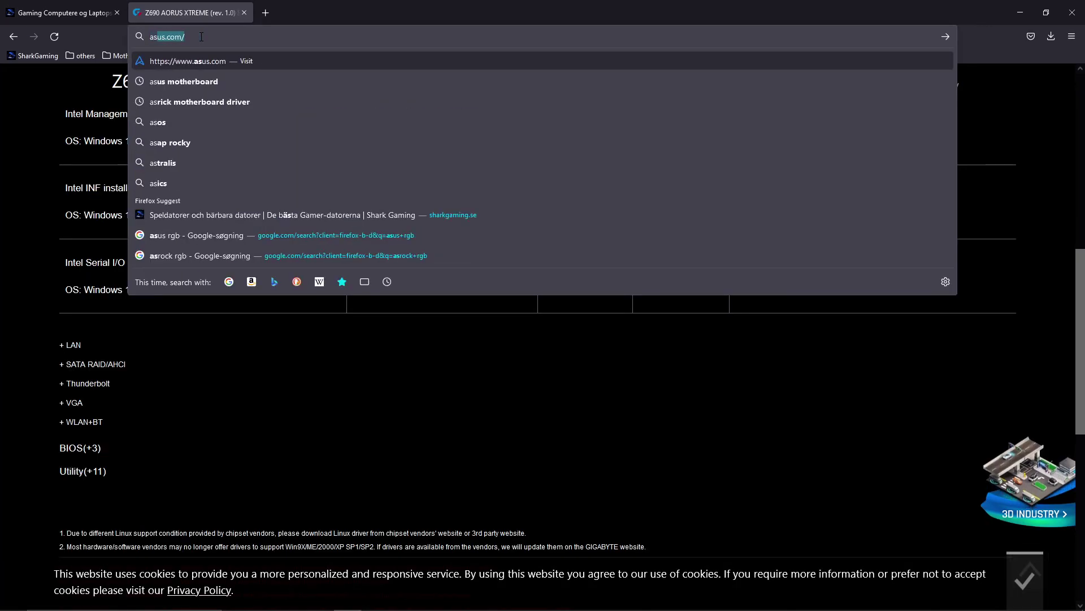
pyautogui.write('asus mother')
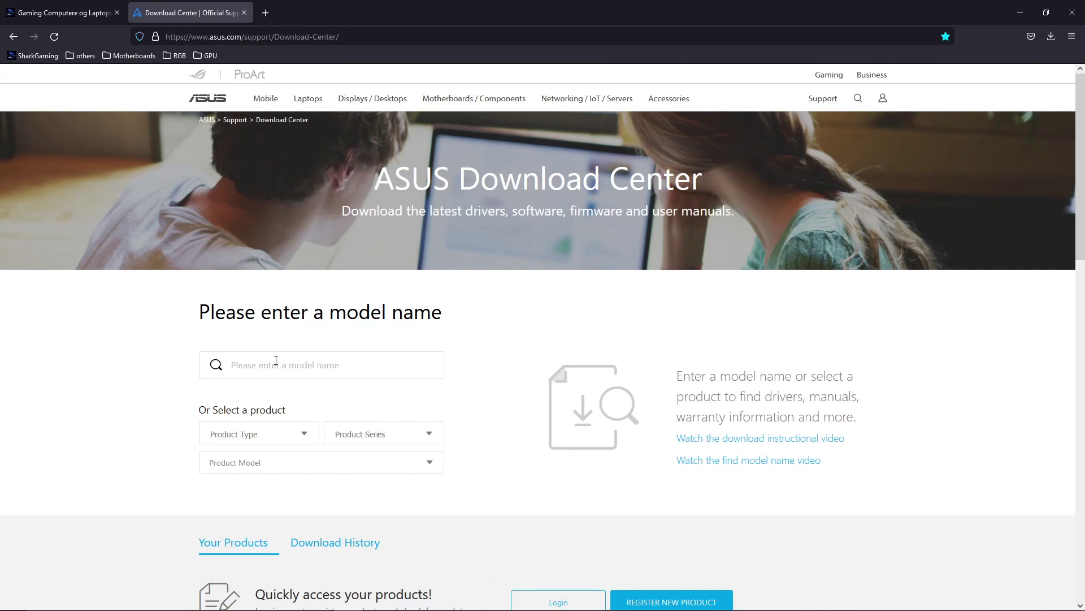
pyautogui.click(141, 61)
# Open the bookmarked ASRock drivers page and search for 'asrock motherboard driver'.
pyautogui.click(161, 120)
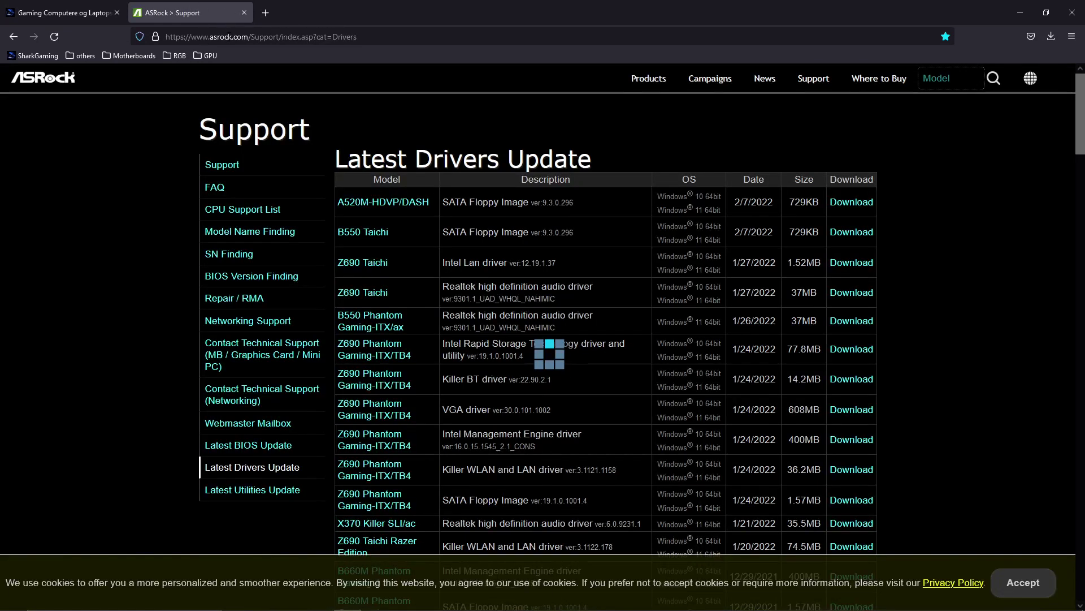
pyautogui.click(229, 37)
pyautogui.write('asrock mothe')
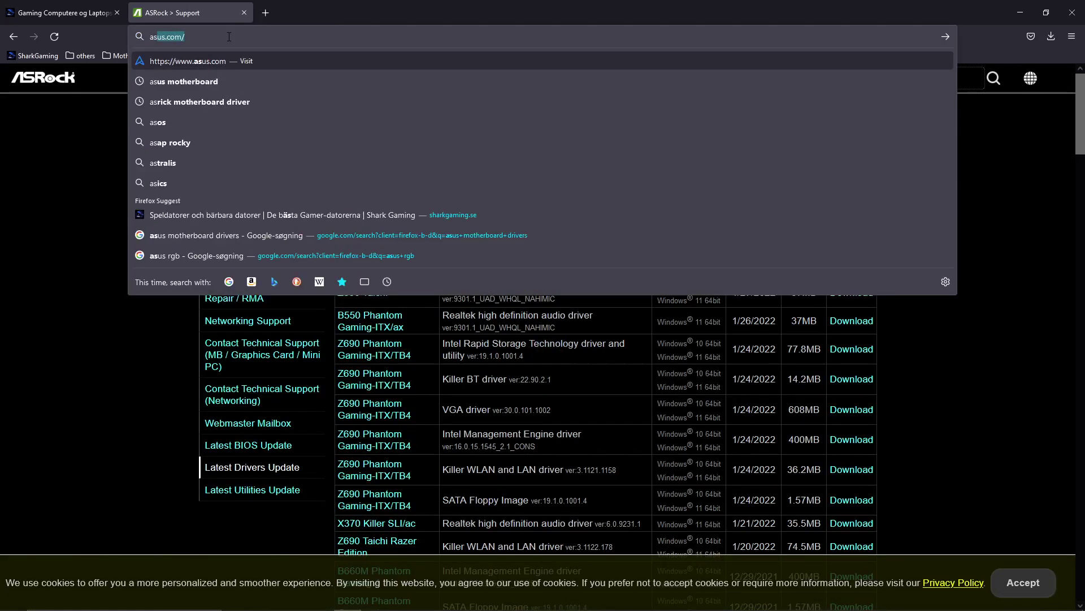
pyautogui.write('rb')
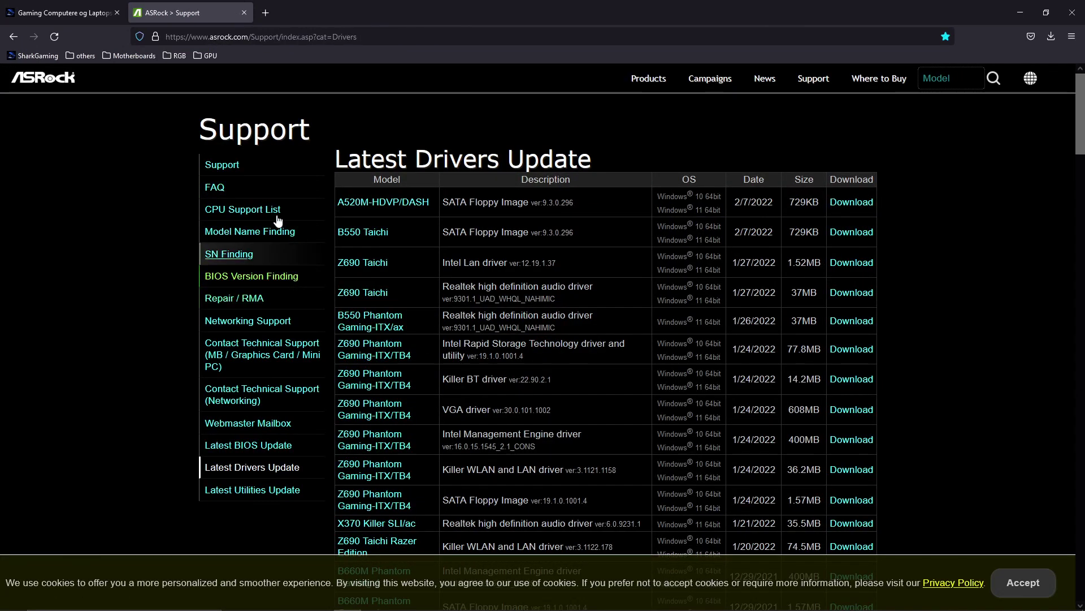
# Open the B660M Steel Legend product page and jump to its Support section.
pyautogui.scroll(-15, 424, 215)
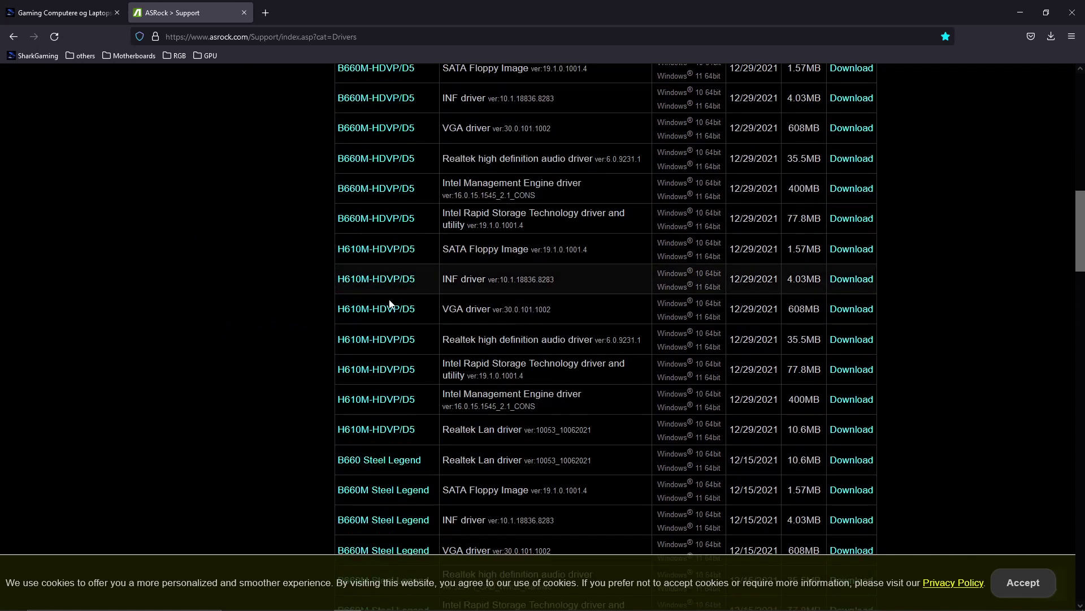
pyautogui.scroll(15, 896, 194)
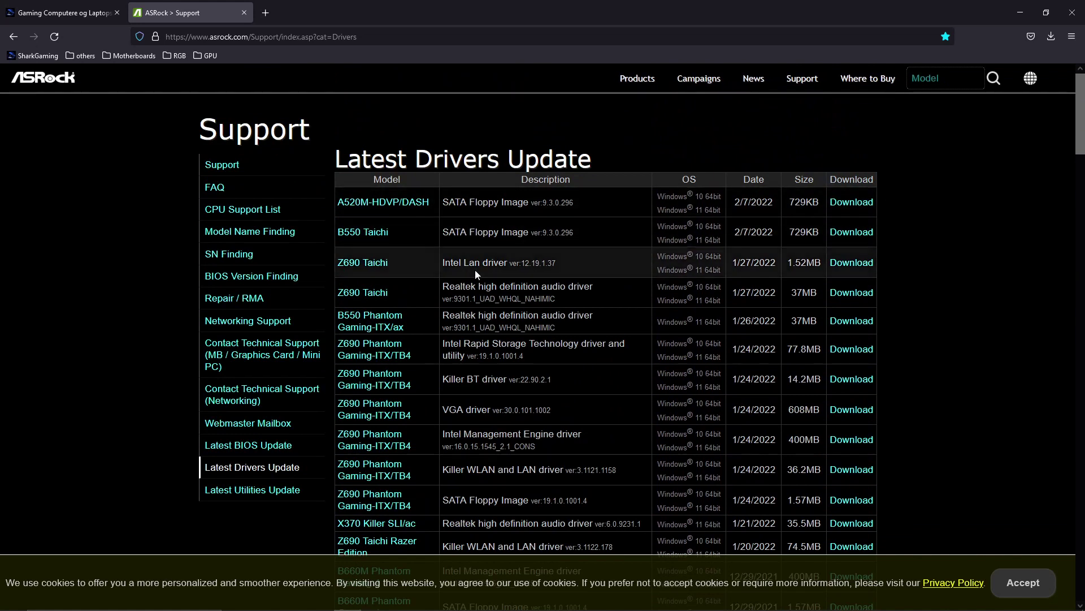
pyautogui.scroll(-15, 475, 269)
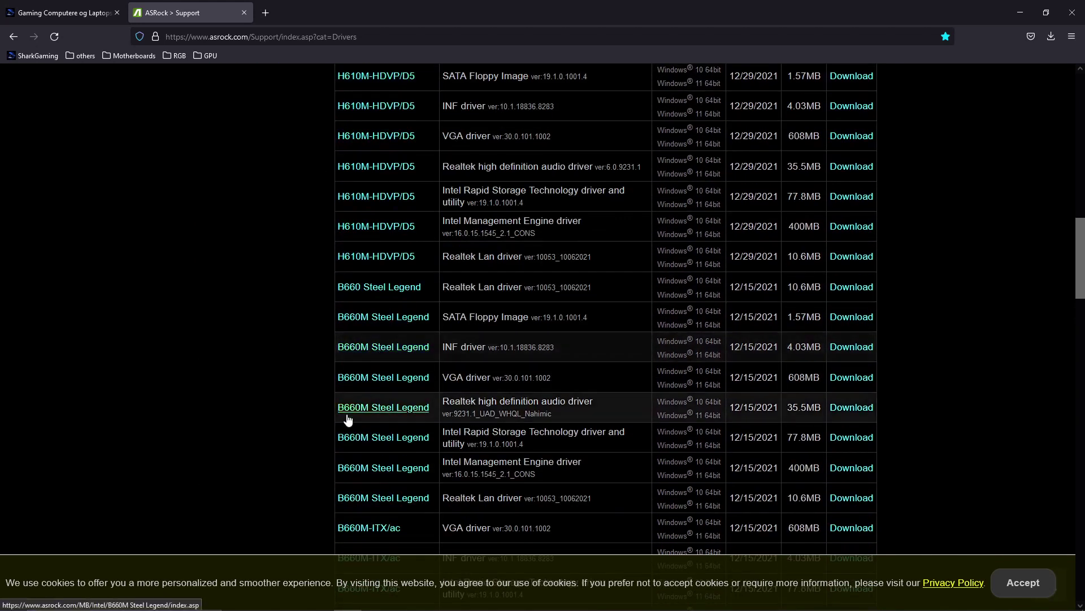
pyautogui.click(356, 439)
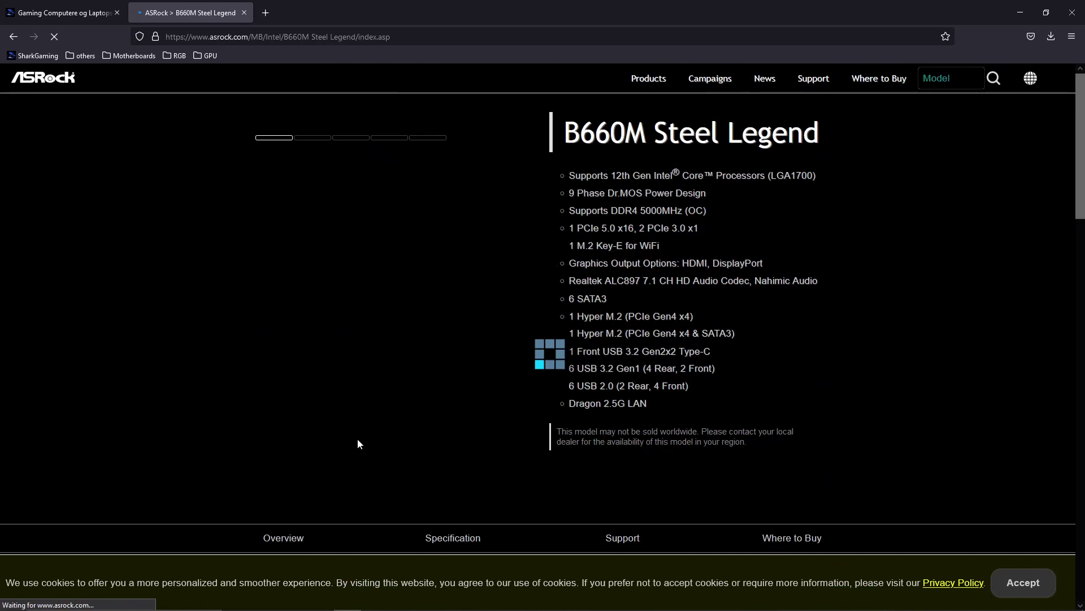
pyautogui.scroll(-3, 453, 344)
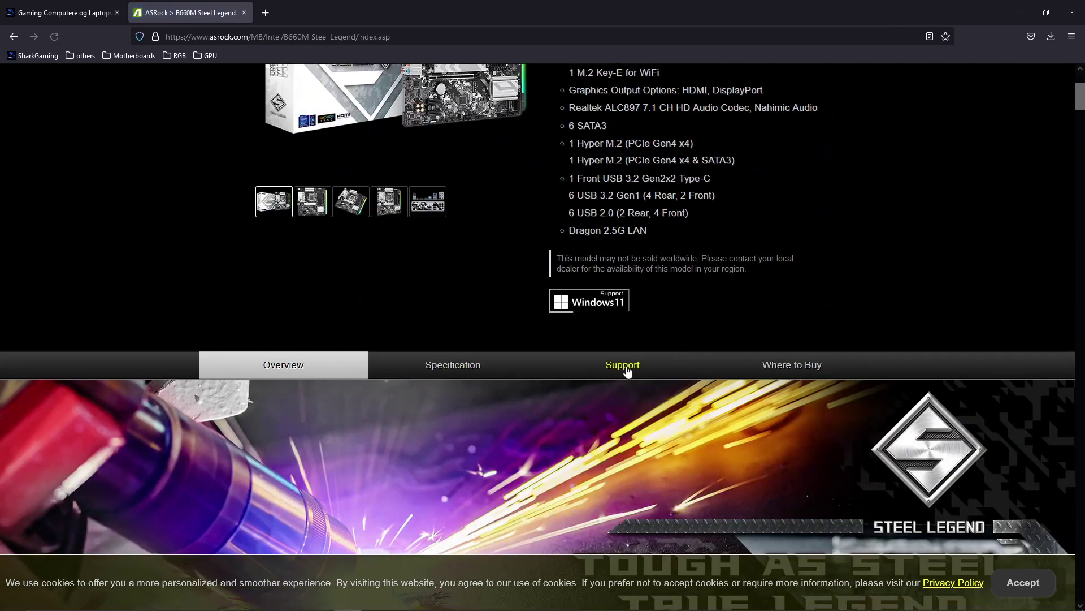
pyautogui.click(622, 364)
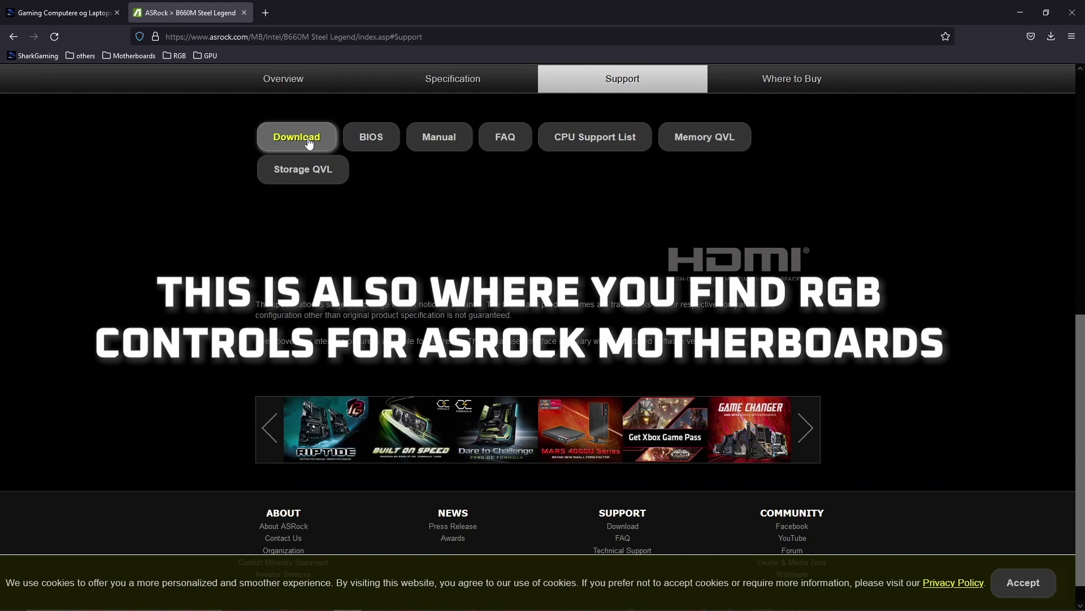
# Show the B660M Steel Legend downloads, then search for 'msi motherboard driver'.
pyautogui.click(310, 142)
pyautogui.click(179, 35)
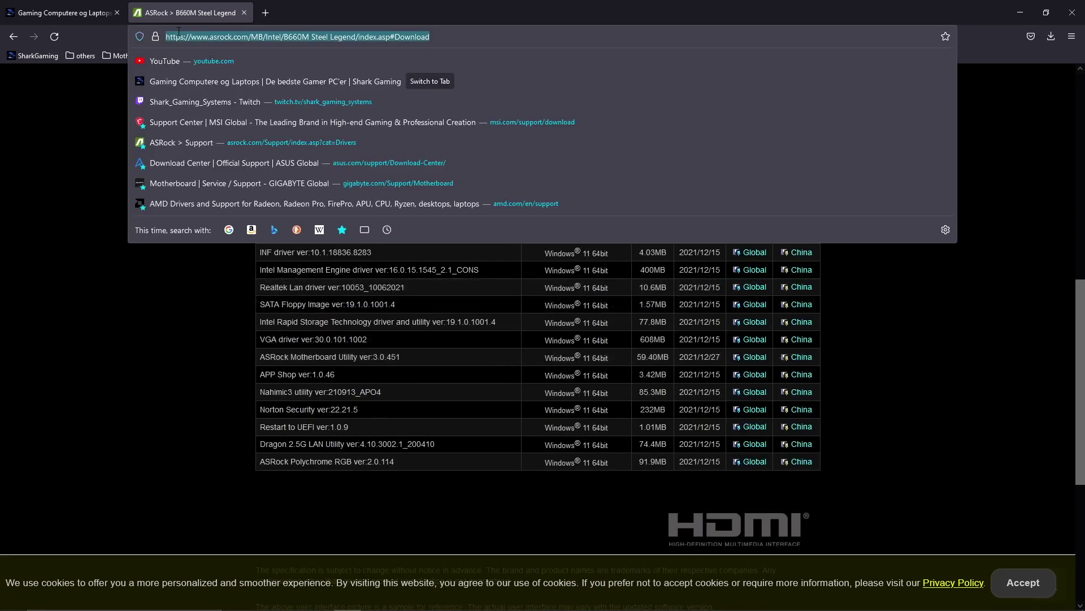
pyautogui.write('smi mothera')
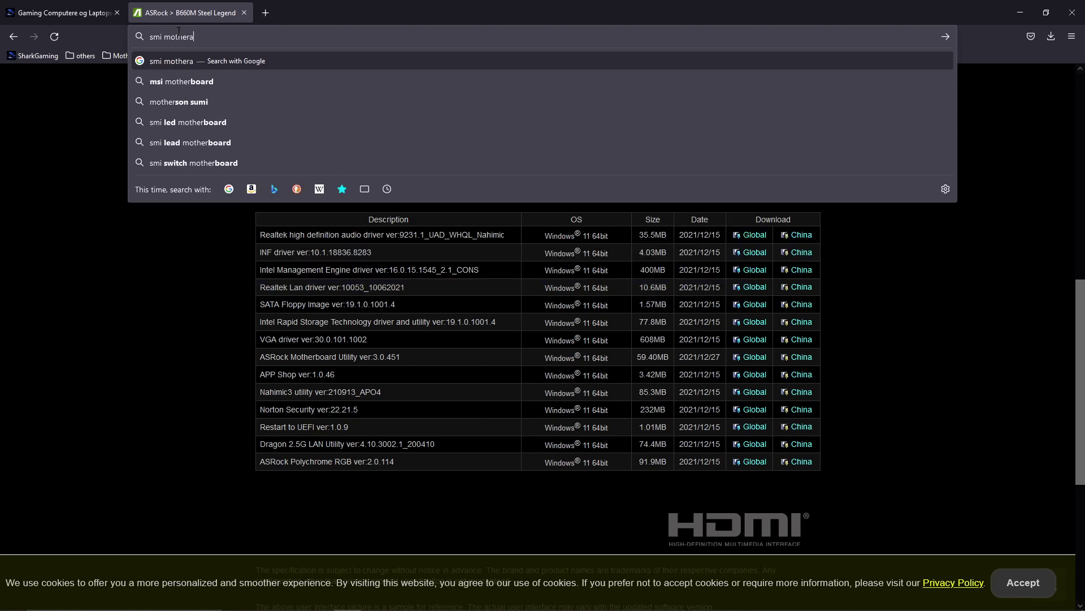
pyautogui.hotkey('ctrl', 'a')
pyautogui.write('msi motherboar')
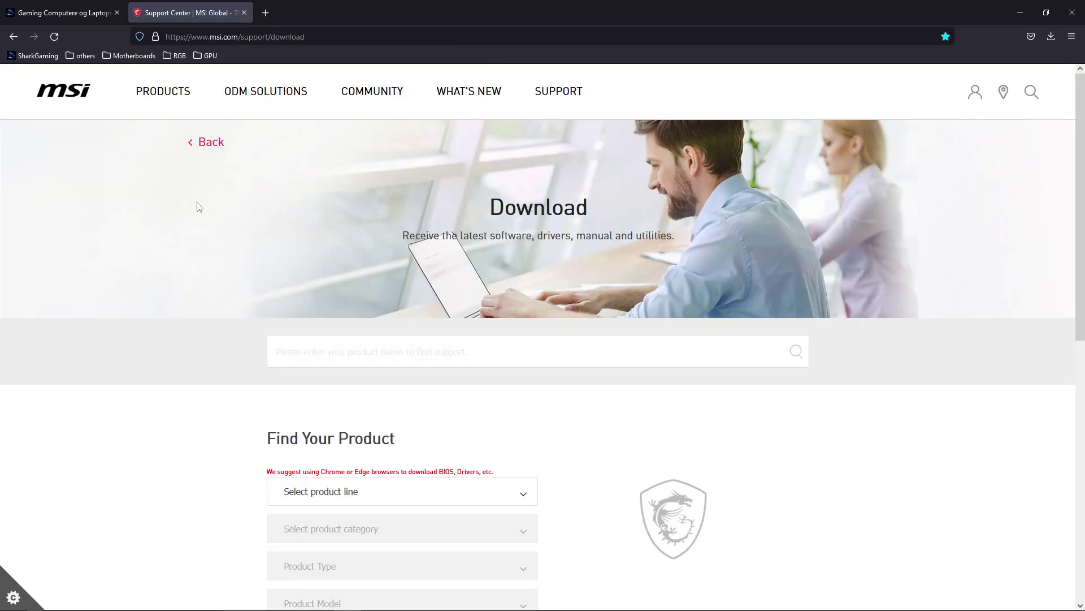
# In Find Your Product choose Motherboards > Motherboards > Intel platform and open the Z270 SLI page.
pyautogui.scroll(-4, 264, 308)
pyautogui.click(356, 267)
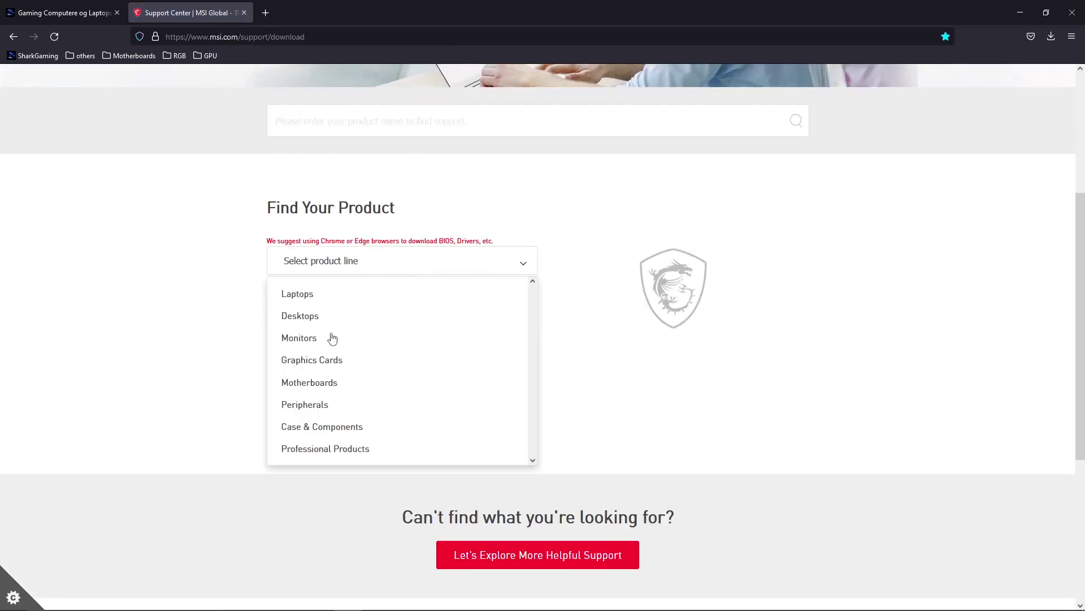
pyautogui.click(337, 381)
pyautogui.click(342, 292)
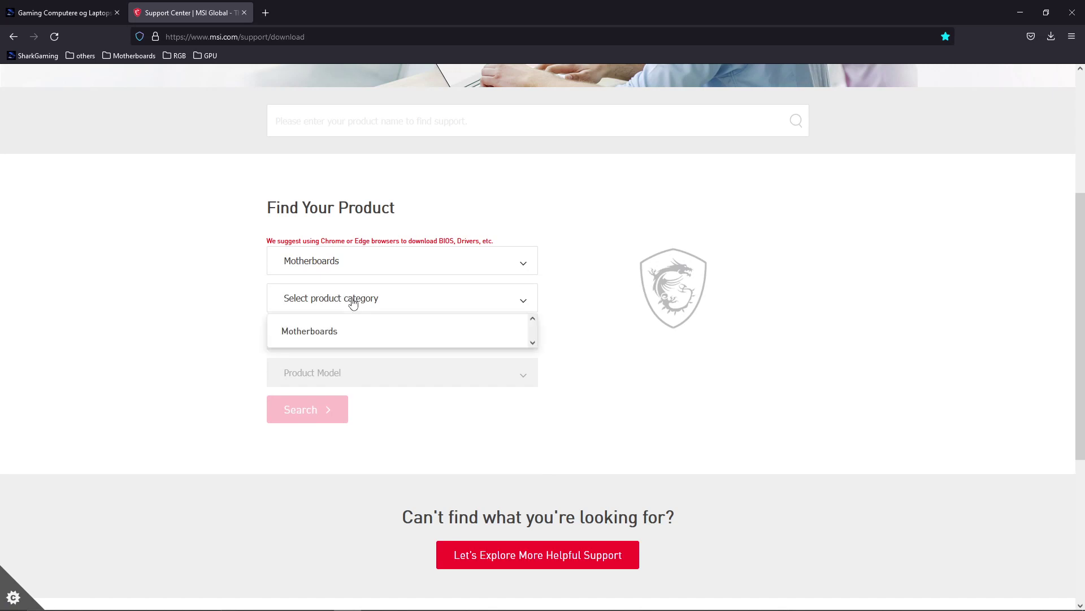
pyautogui.click(339, 332)
pyautogui.click(328, 339)
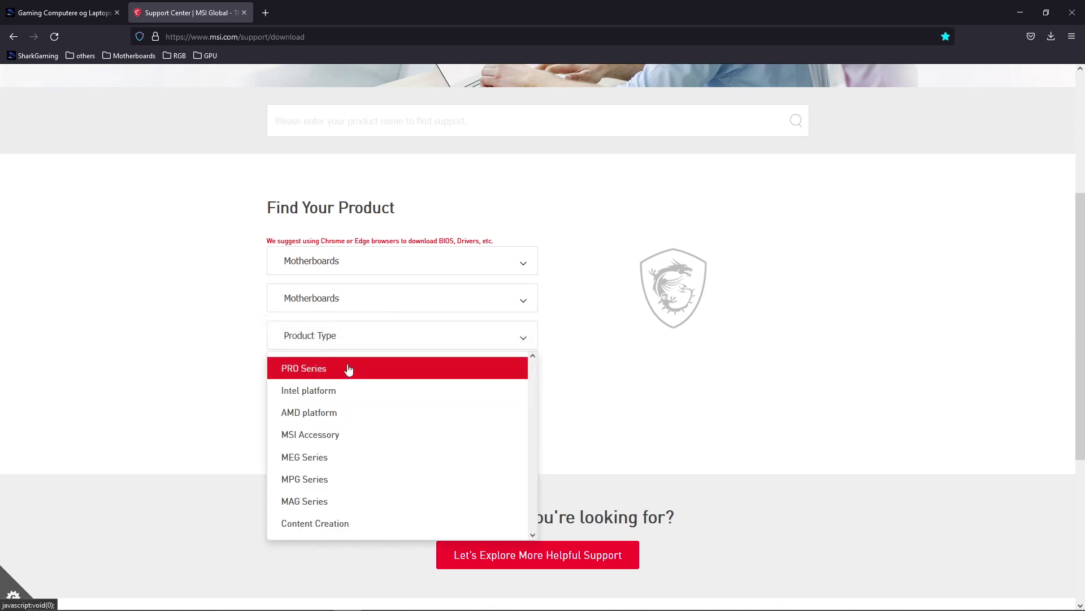
pyautogui.click(314, 402)
pyautogui.click(307, 351)
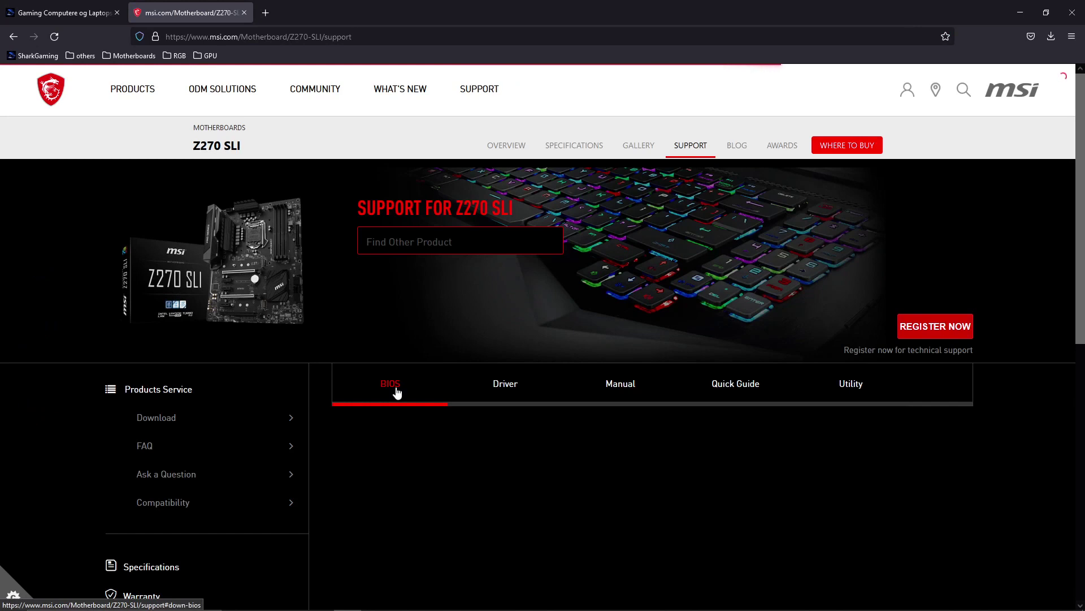
# List the Z270 SLI driver downloads for Win10 64.
pyautogui.click(490, 392)
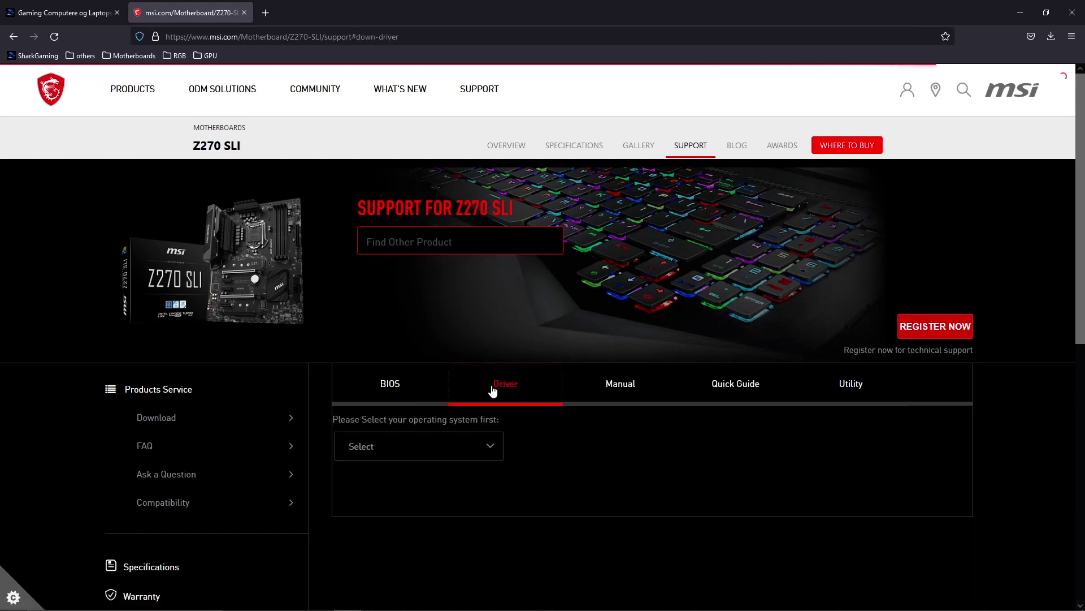
pyautogui.scroll(-2, 480, 391)
pyautogui.click(448, 334)
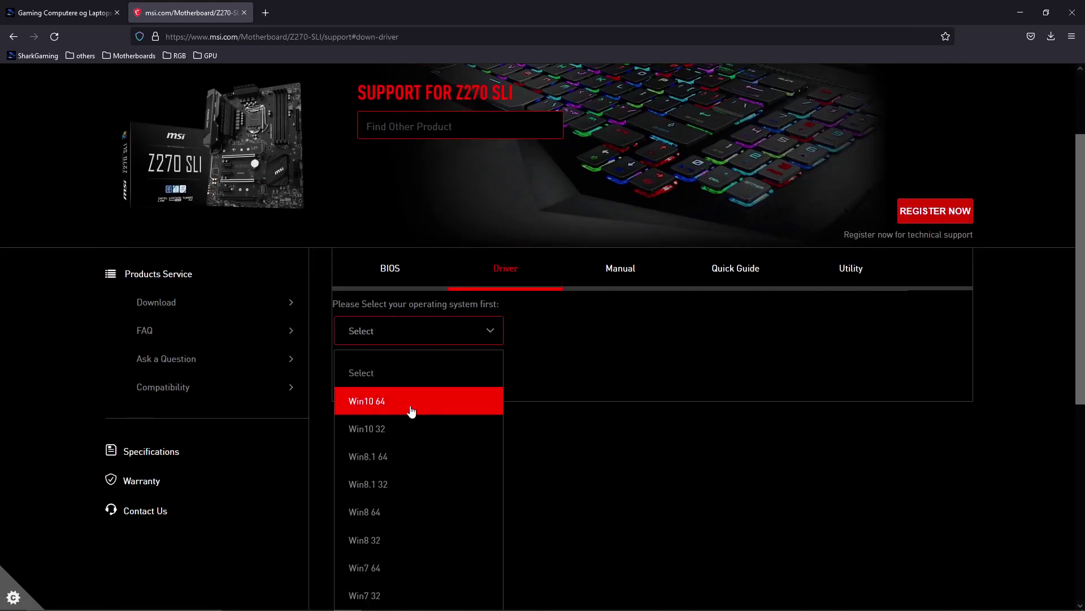
pyautogui.scroll(-3, 385, 453)
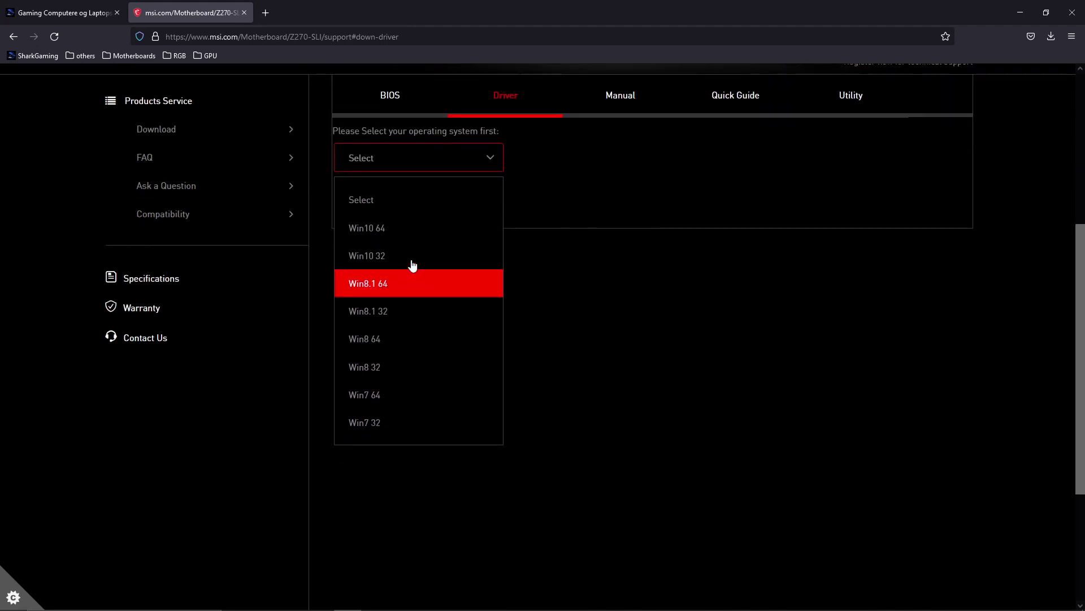
pyautogui.click(406, 231)
pyautogui.scroll(3, 415, 274)
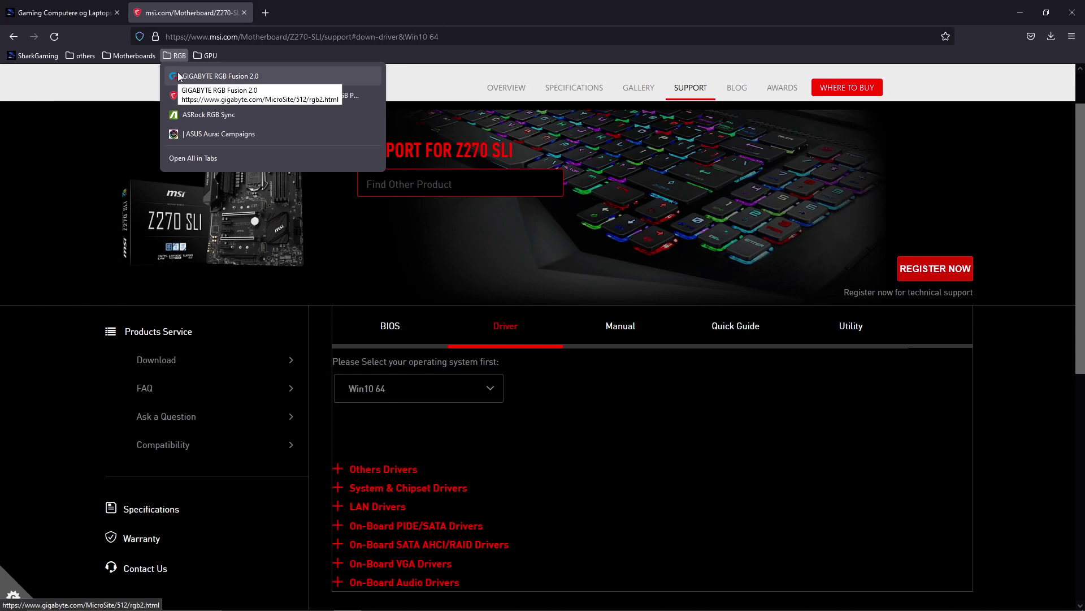
# Open the GIGABYTE RGB Fusion 2.0 page from the RGB bookmark.
pyautogui.click(187, 78)
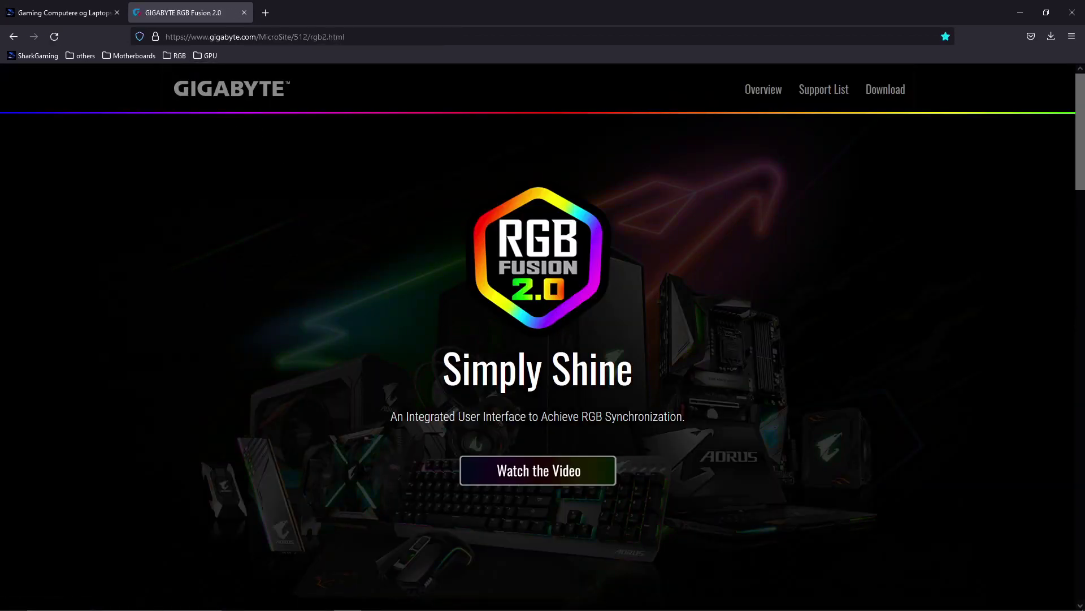
pyautogui.scroll(-2, 438, 277)
pyautogui.scroll(2, 437, 270)
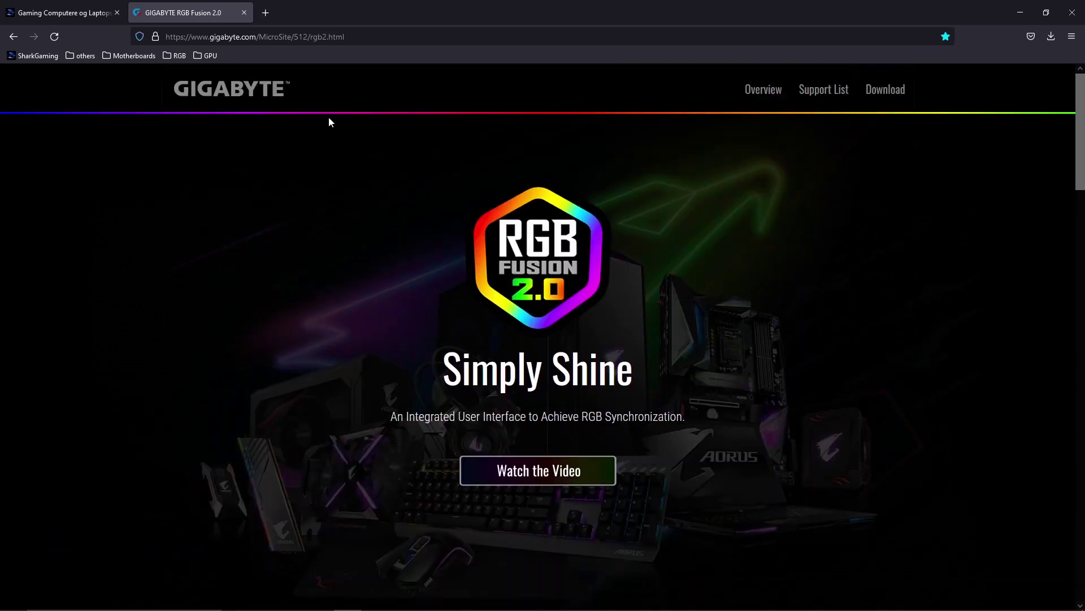
# In a new tab, search Google for 'gigabyte rgb' and open the RGB Fusion 2.0 result.
pyautogui.click(266, 12)
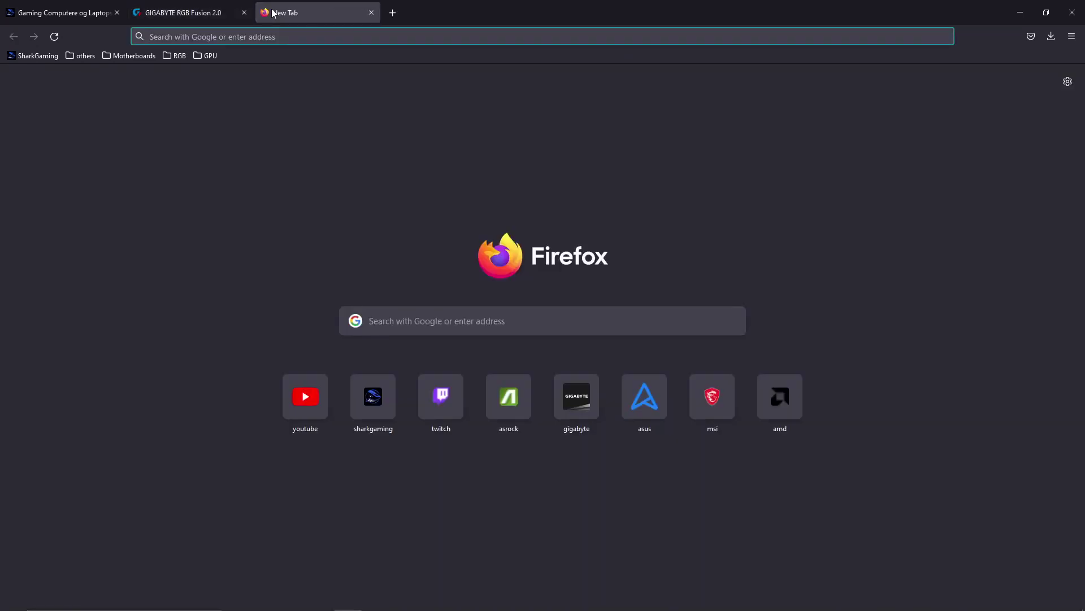
pyautogui.write('gi')
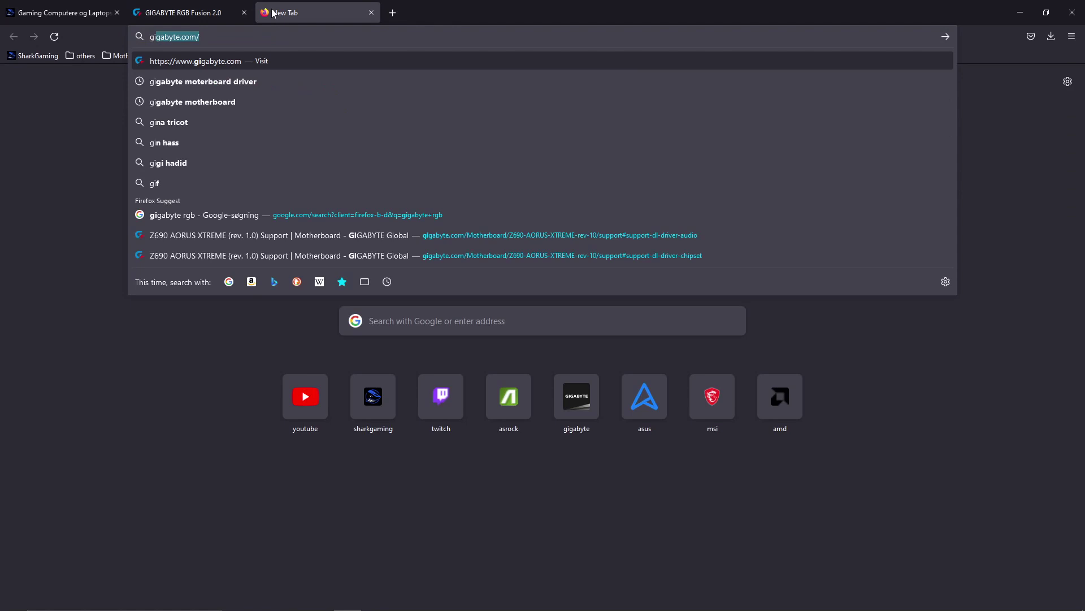
pyautogui.press('BackSpace')
pyautogui.write('gaby')
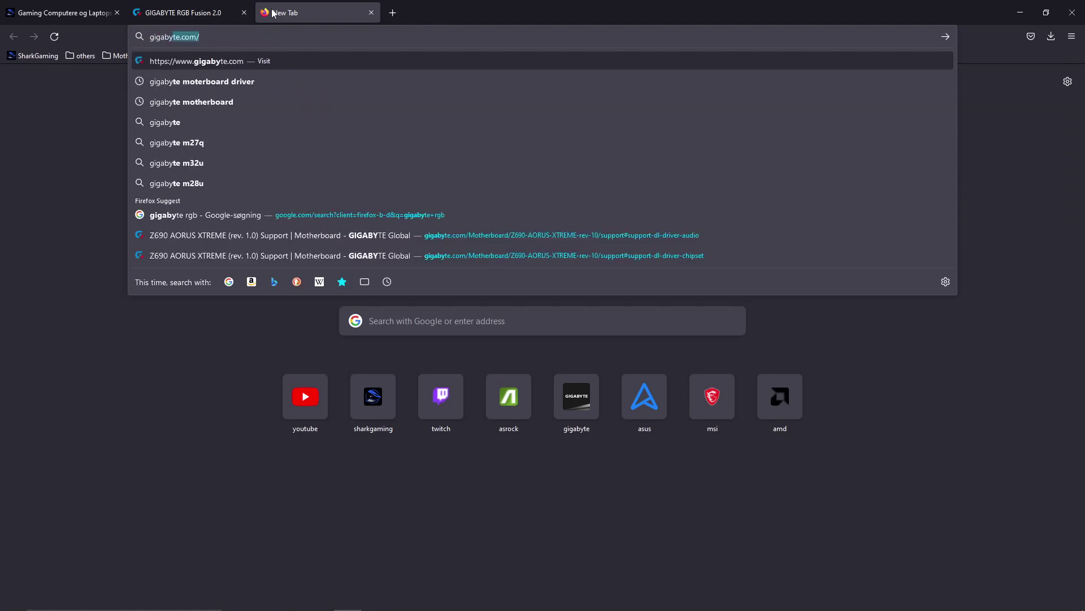
pyautogui.write('te rg')
pyautogui.press('BackSpace')
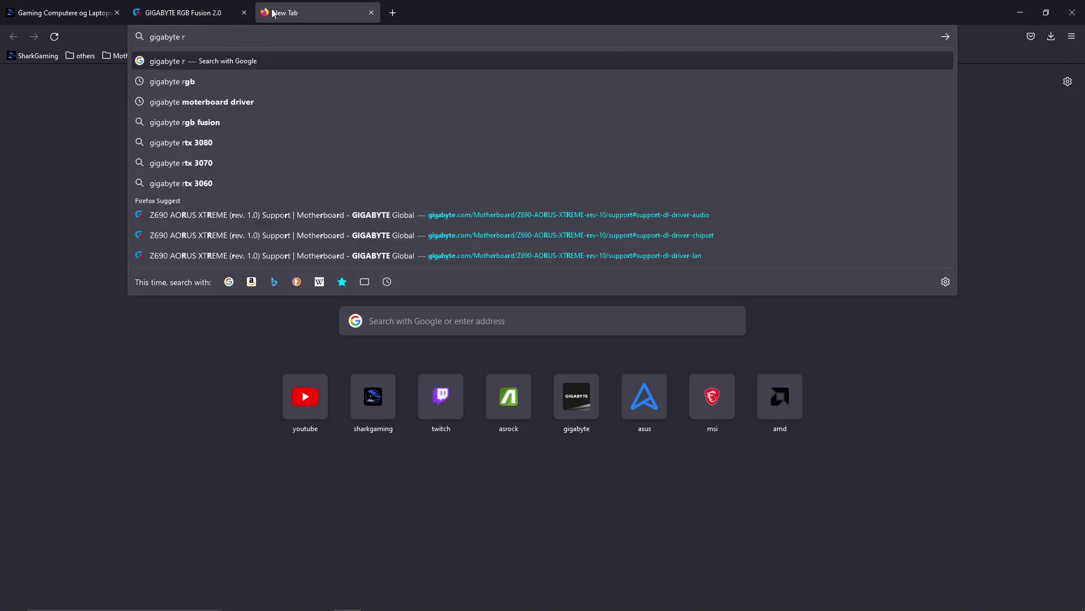
pyautogui.click(172, 82)
pyautogui.click(178, 210)
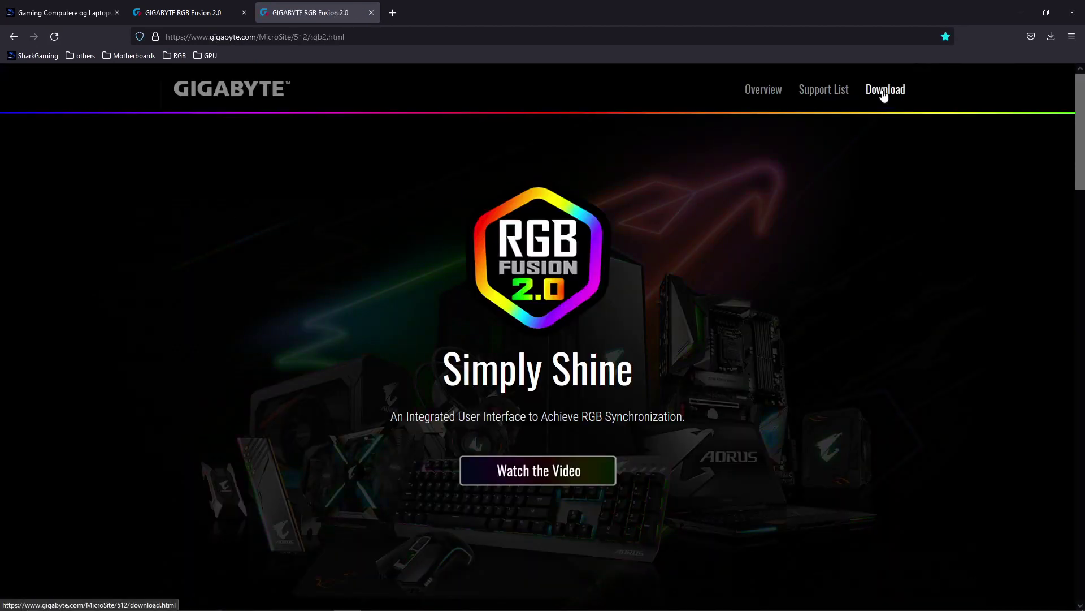
# Search Google for 'asrock rgb' from the address bar.
pyautogui.click(263, 36)
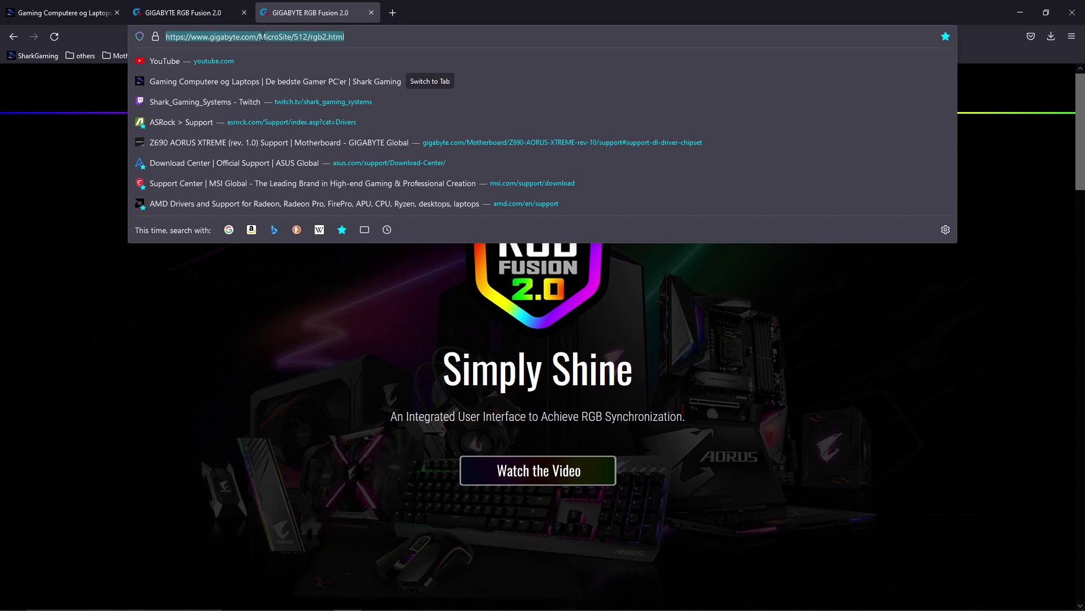
pyautogui.write('asrock rgb')
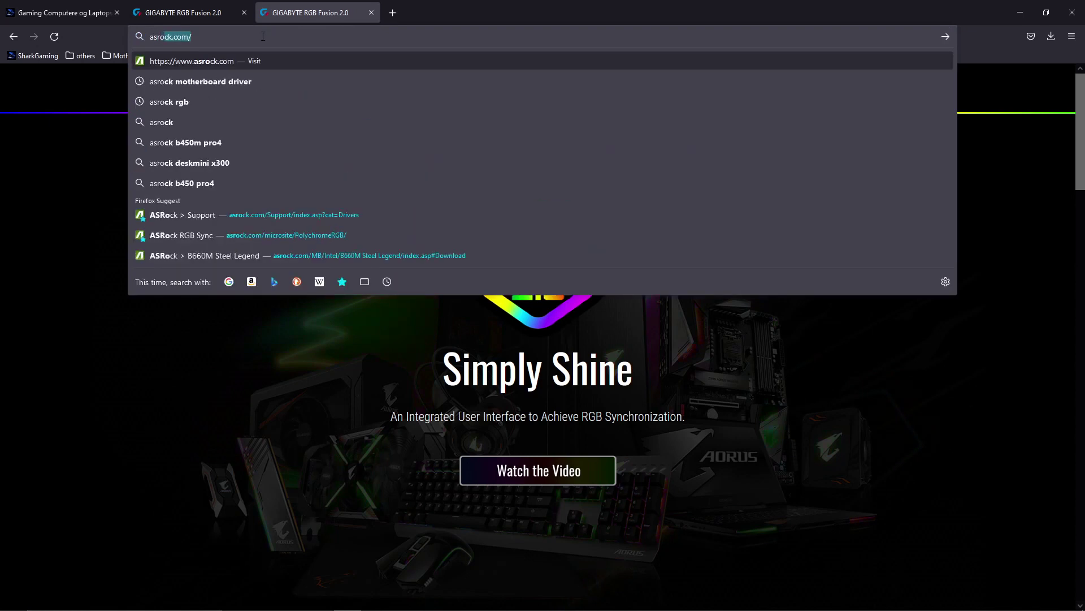
pyautogui.press('Return')
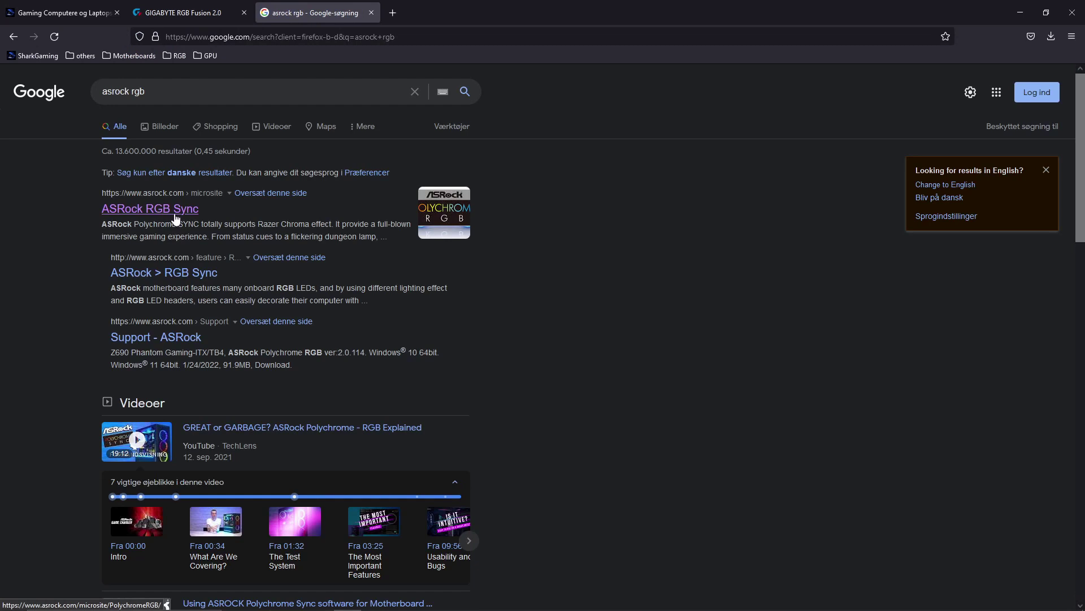
pyautogui.click(220, 36)
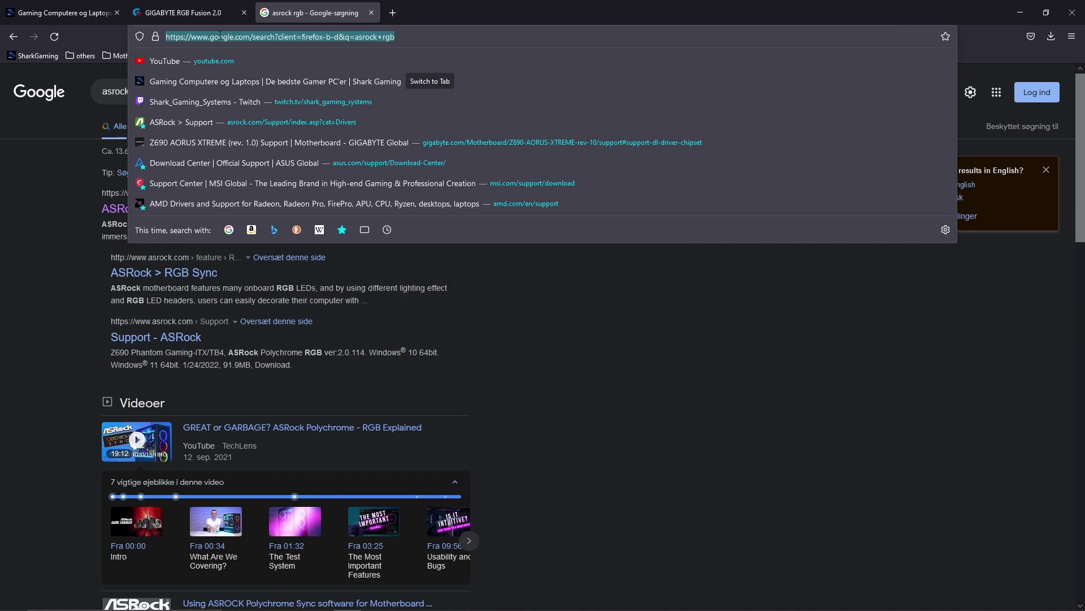
# Search 'asus rgb' to reach the ASUS Aura download page, then open MSI Mystic Light's download section.
pyautogui.write('asus rgb')
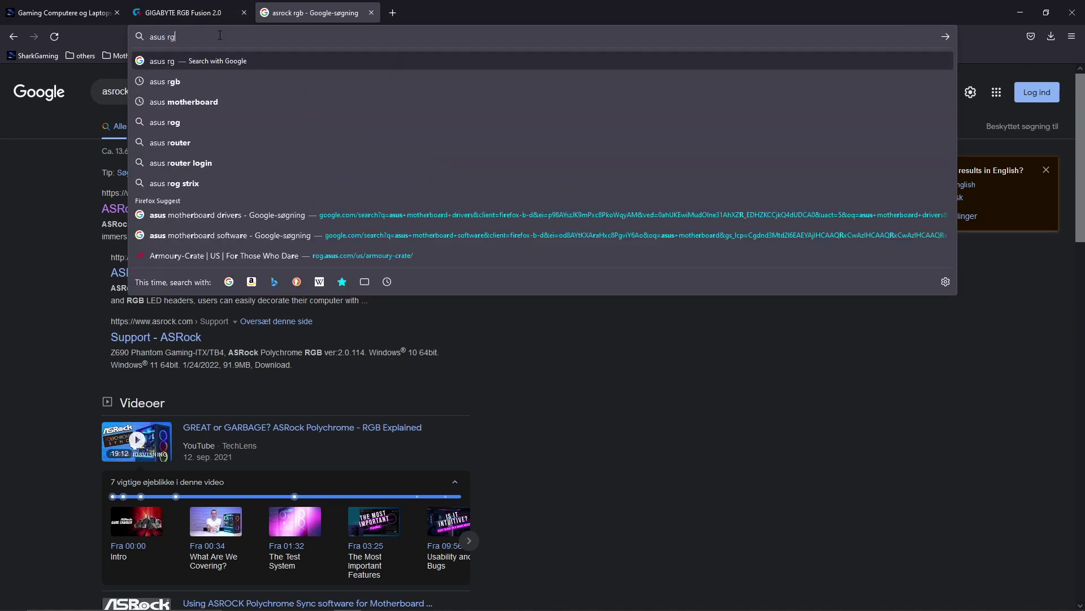
pyautogui.press('Return')
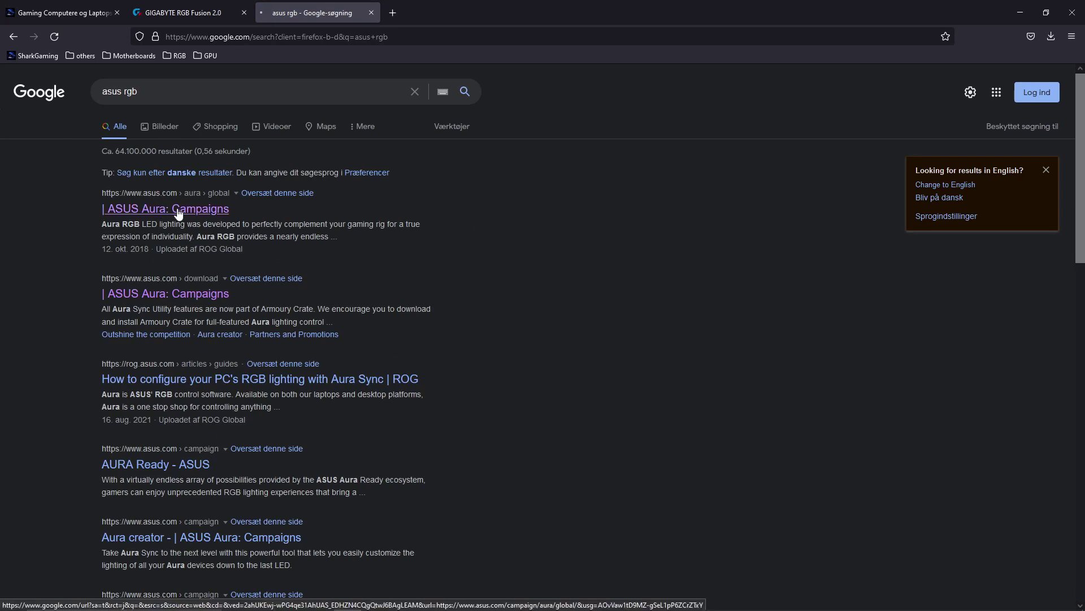
pyautogui.click(186, 210)
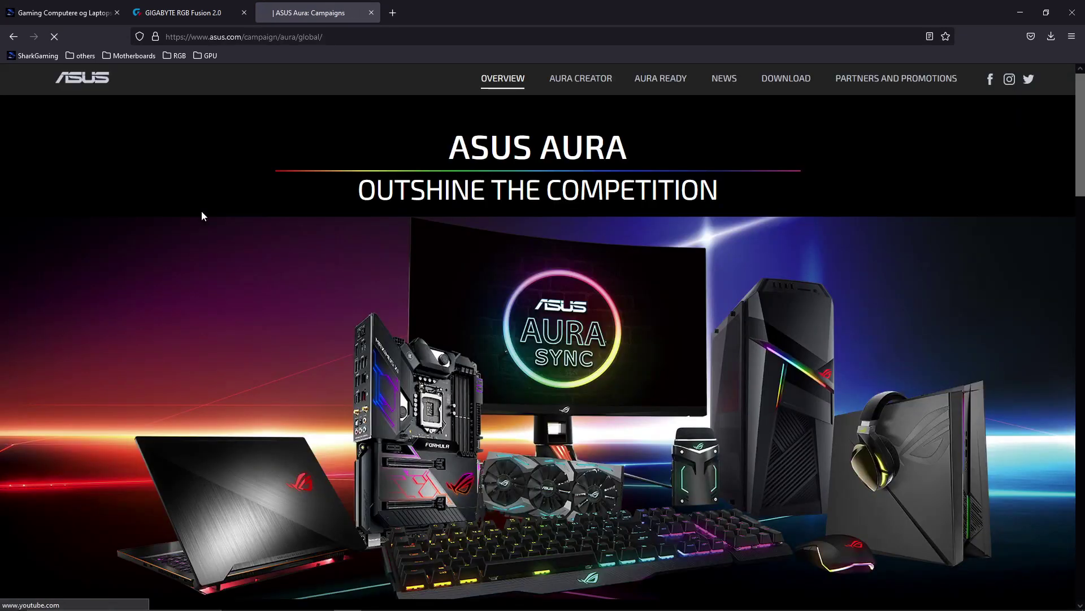
pyautogui.scroll(-10, 783, 84)
pyautogui.click(783, 83)
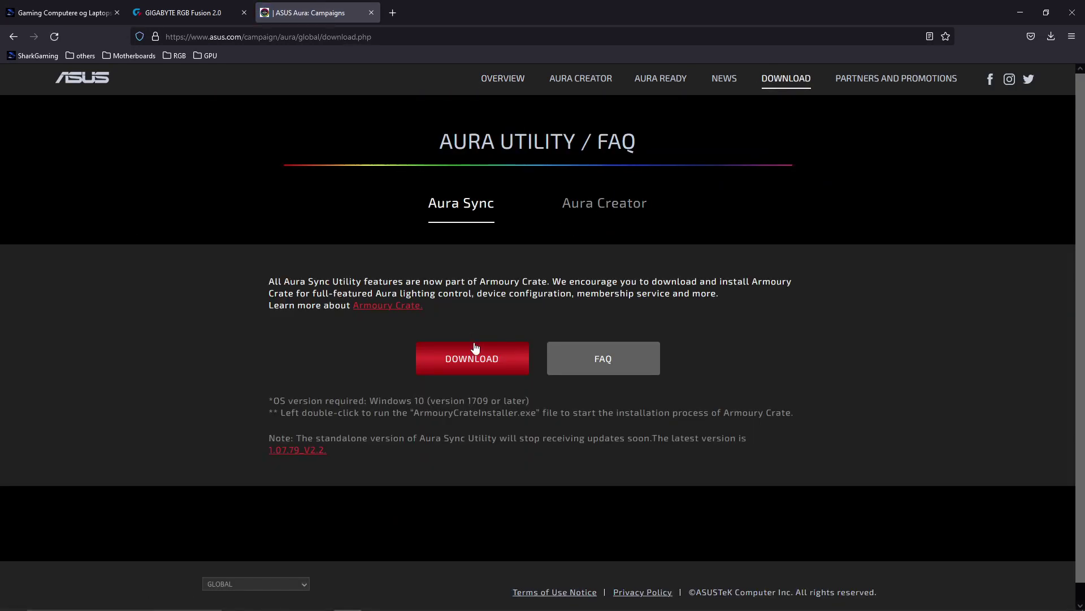
pyautogui.click(263, 36)
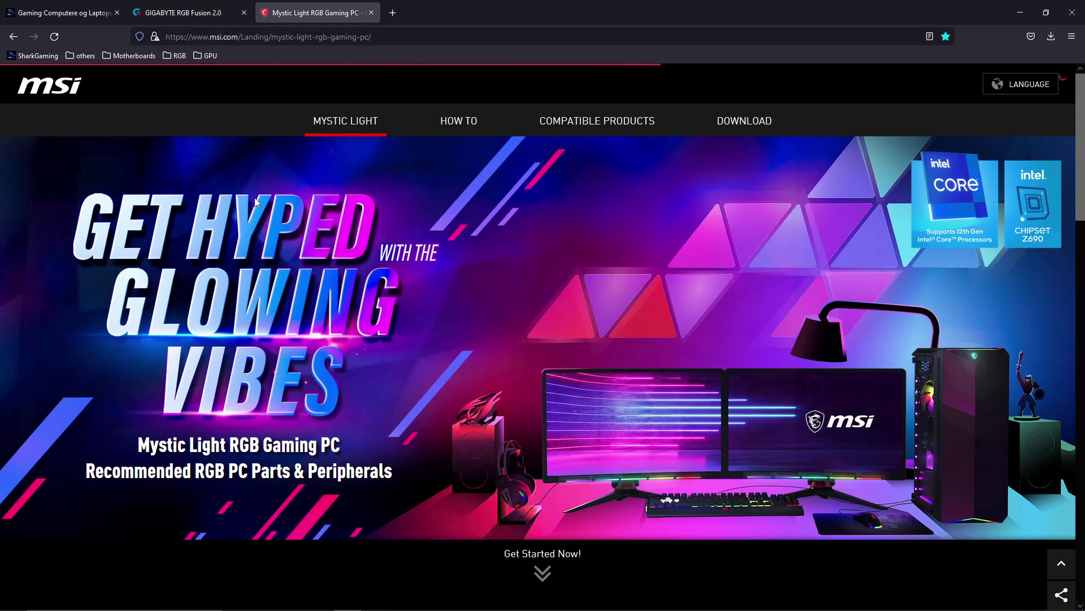
pyautogui.click(742, 123)
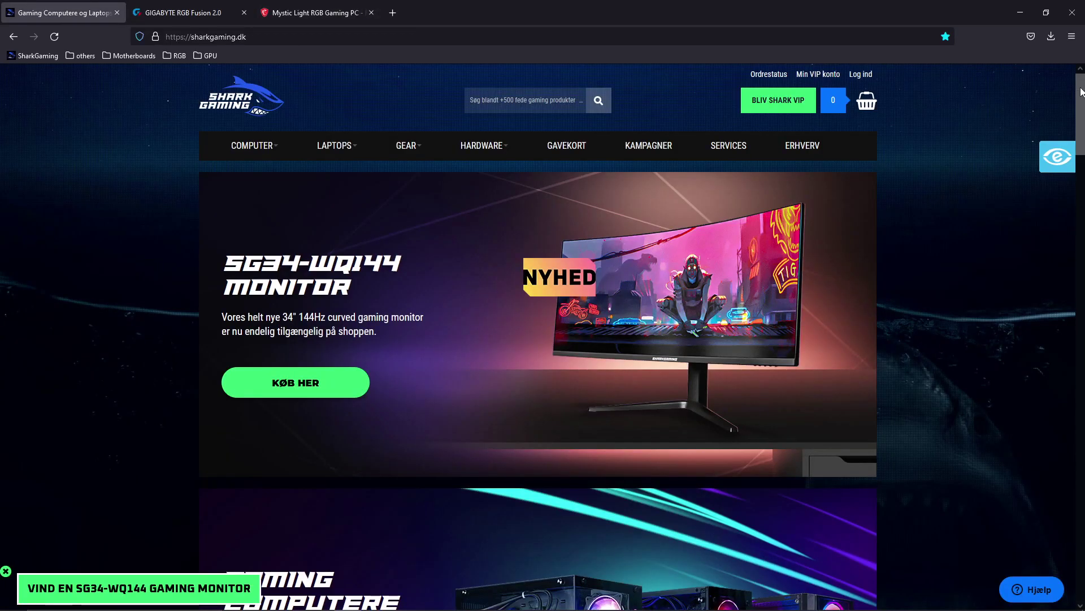
# Scroll to the Shark Gaming footer, open the FAQ help centre and choose the Software category.
pyautogui.moveTo(1081, 97); pyautogui.dragTo(1083, 543)
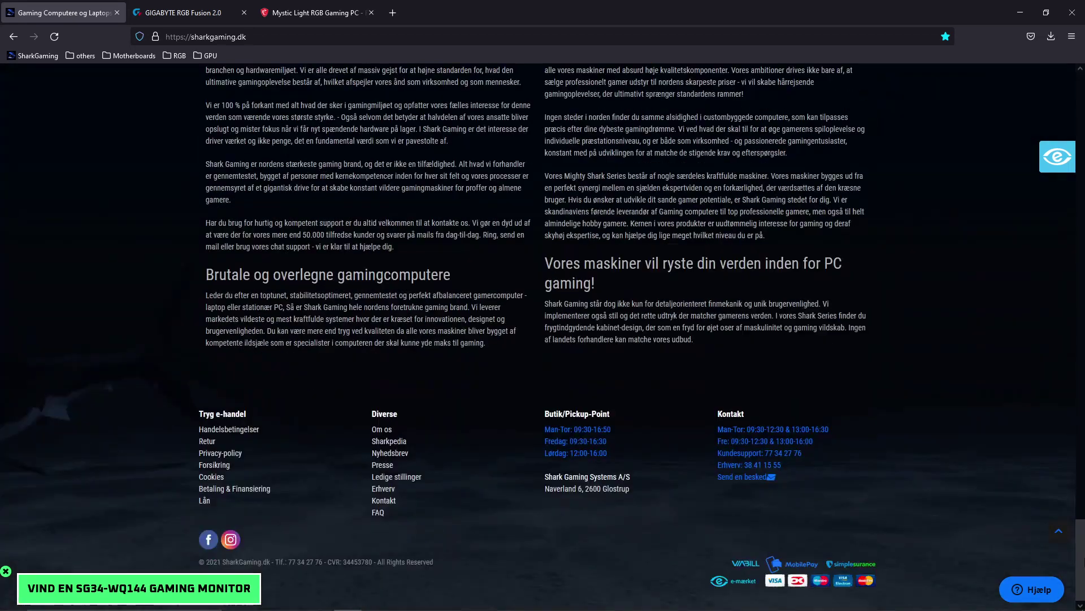
pyautogui.click(378, 513)
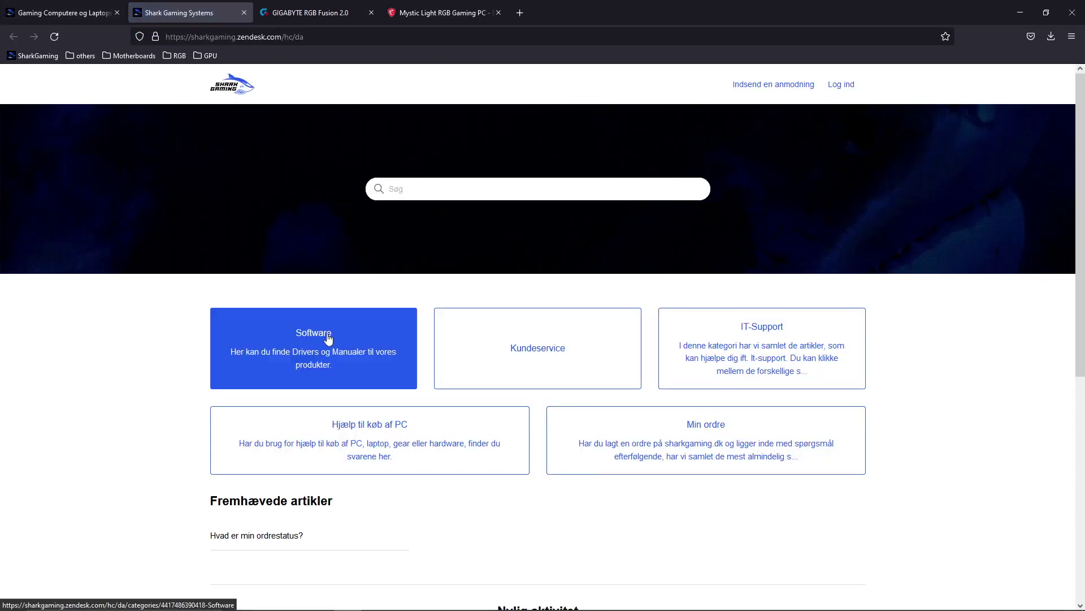
pyautogui.click(308, 348)
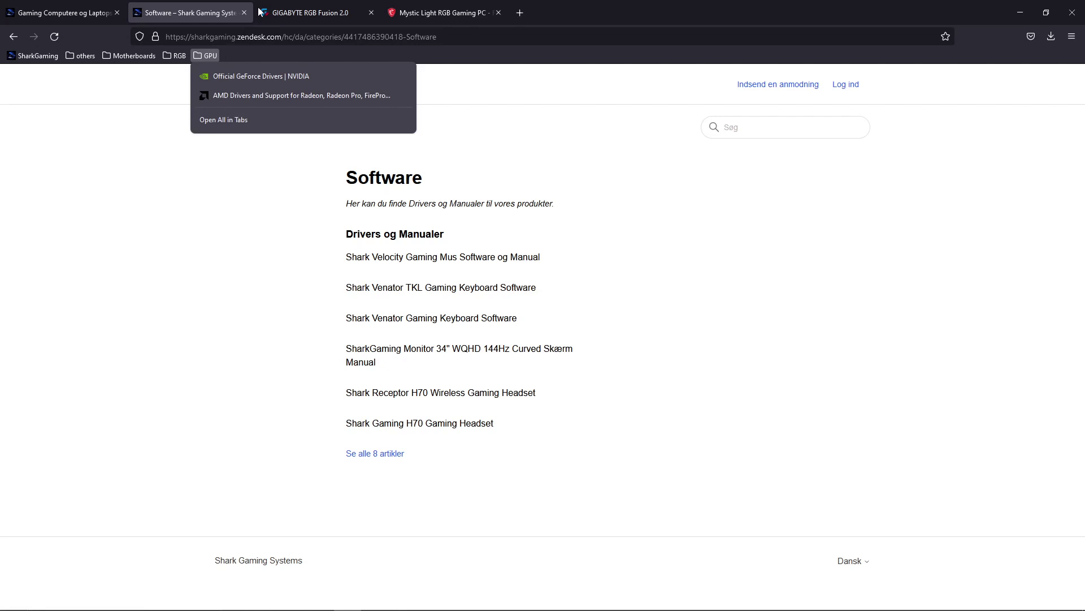
# In a new tab, go to NVIDIA's site, open GeForce Drivers, then the GeForce Experience page.
pyautogui.click(518, 13)
pyautogui.write('nvidia')
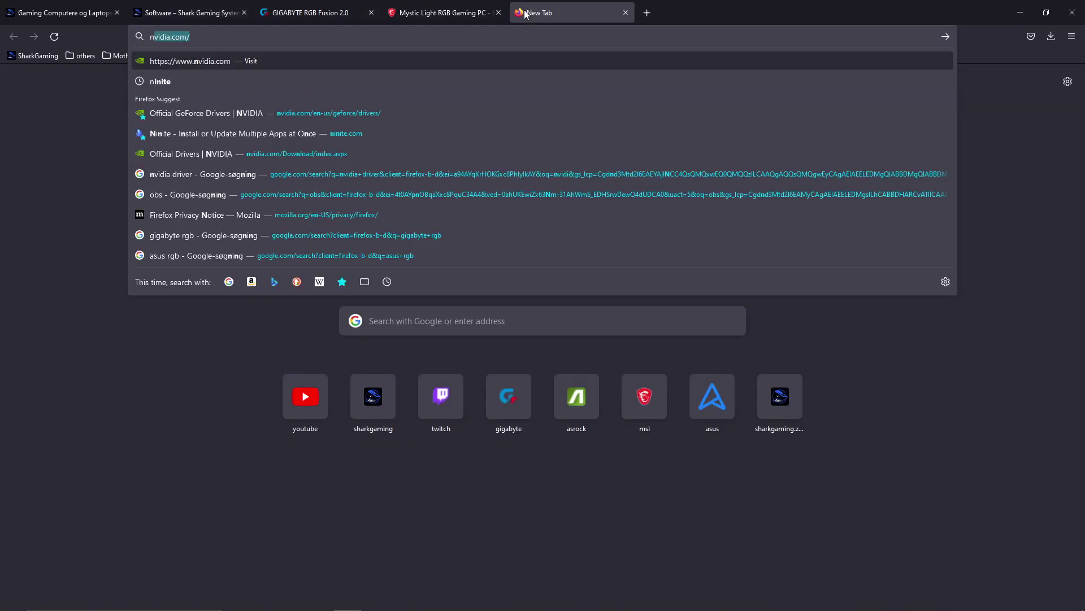
pyautogui.press('BackSpace')
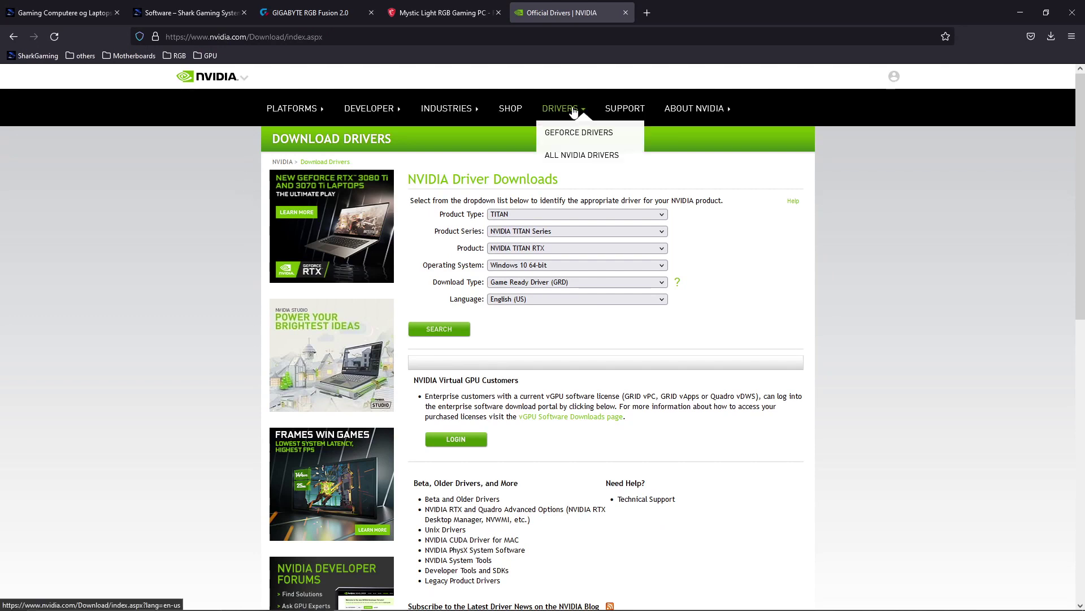
pyautogui.moveTo(559, 111)
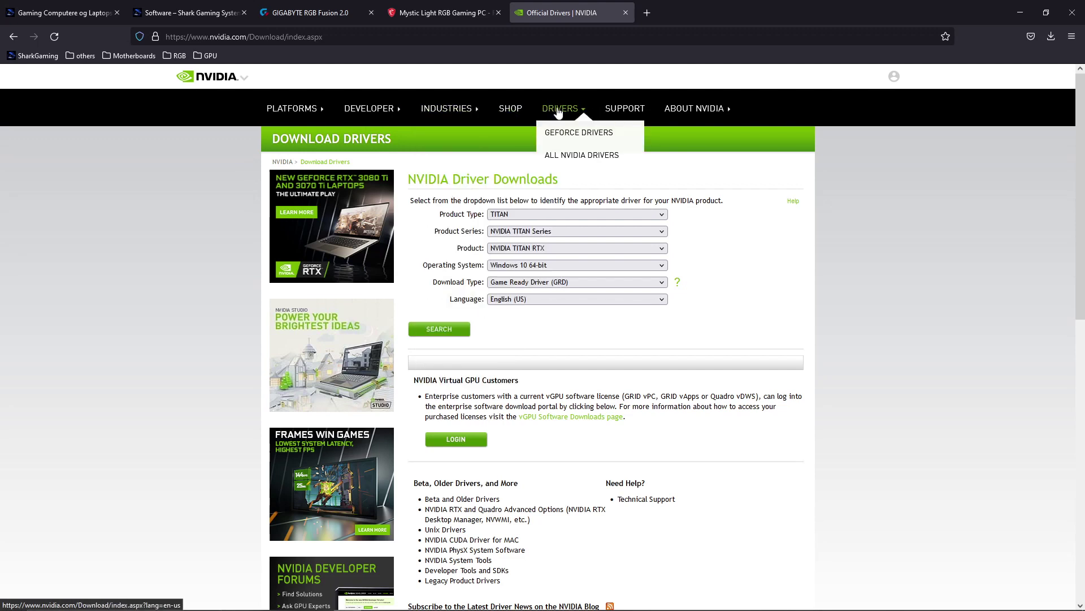
pyautogui.click(572, 134)
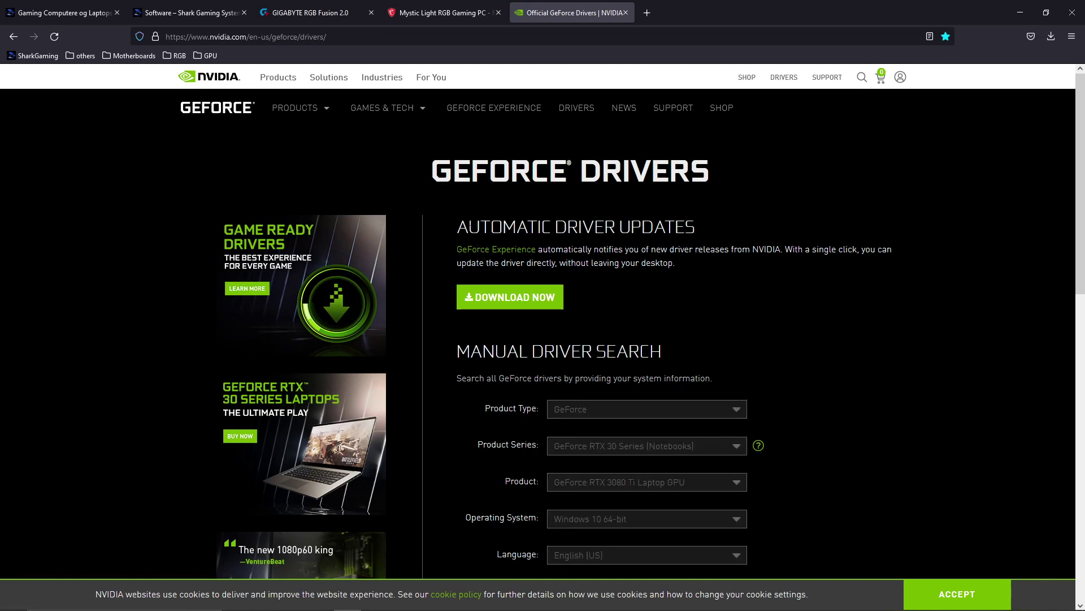
pyautogui.click(496, 250)
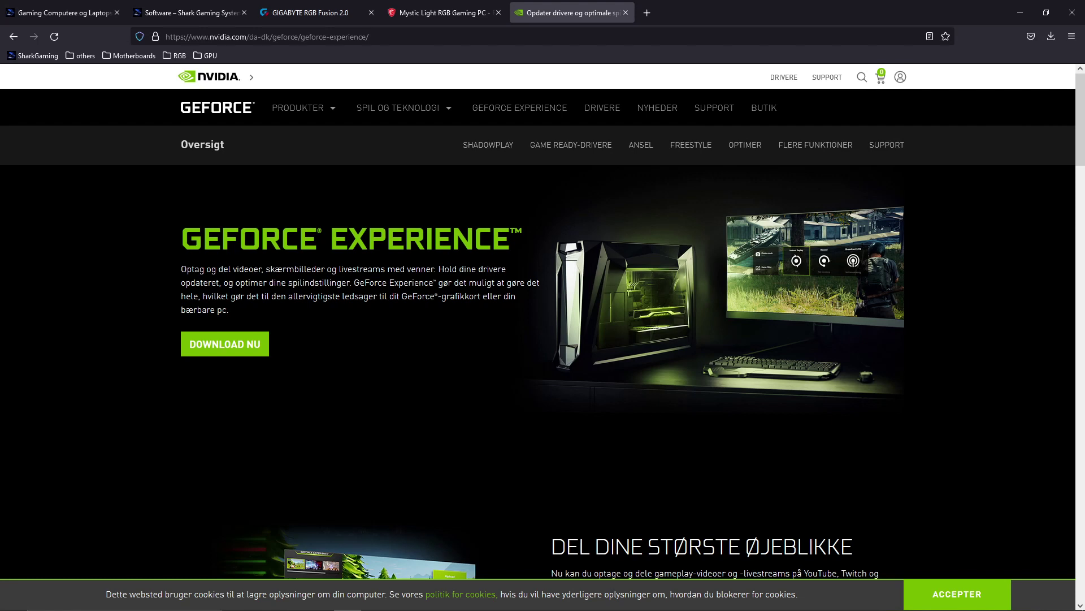
# Search Google for 'amd driver' and open AMD's Drivers and Support page.
pyautogui.click(411, 40)
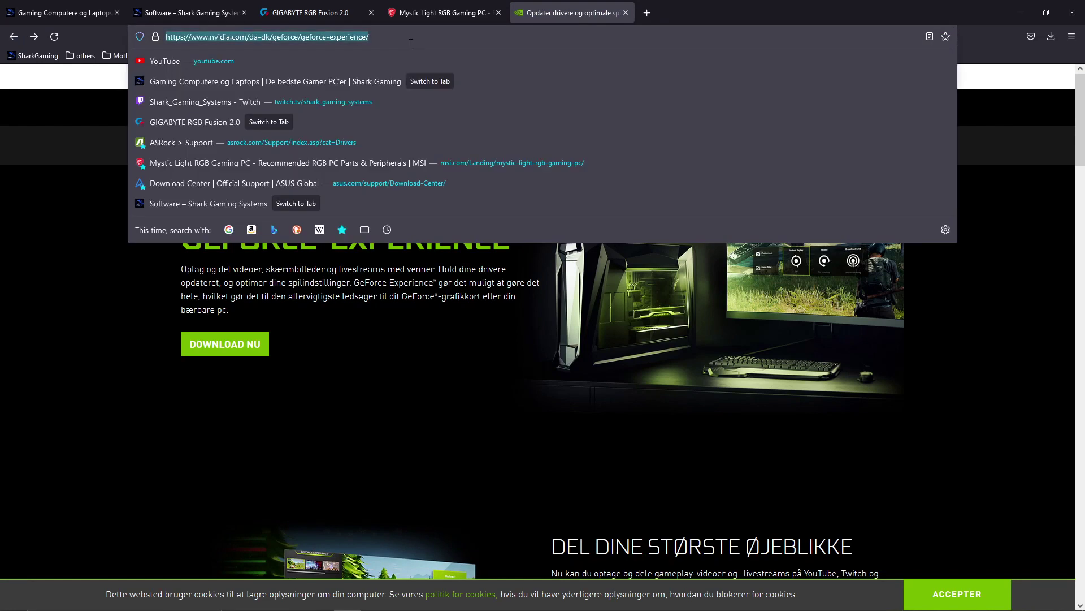
pyautogui.write('amd driver')
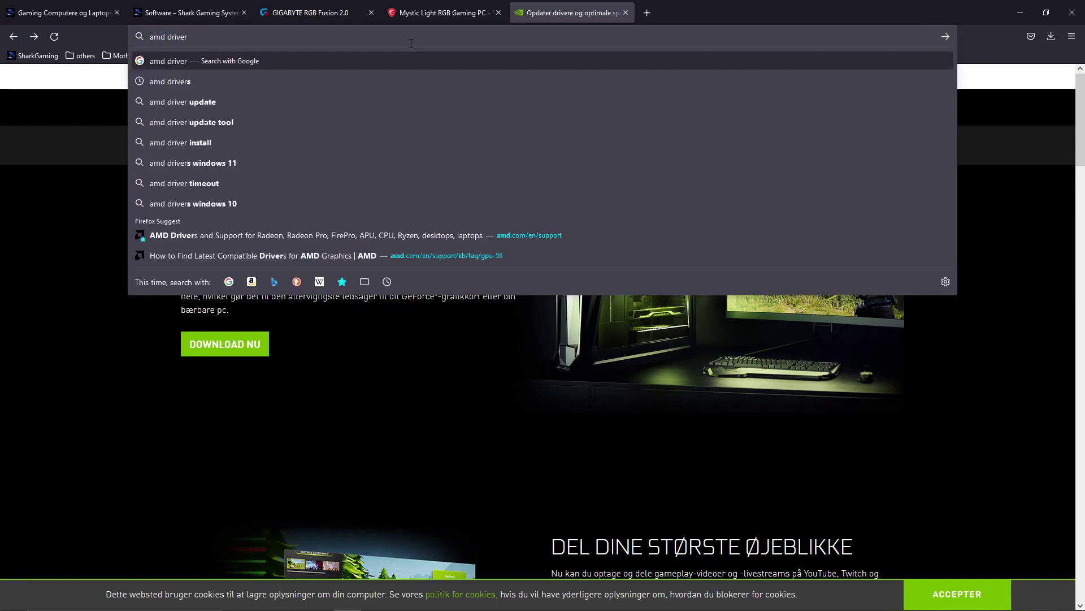
pyautogui.press('Return')
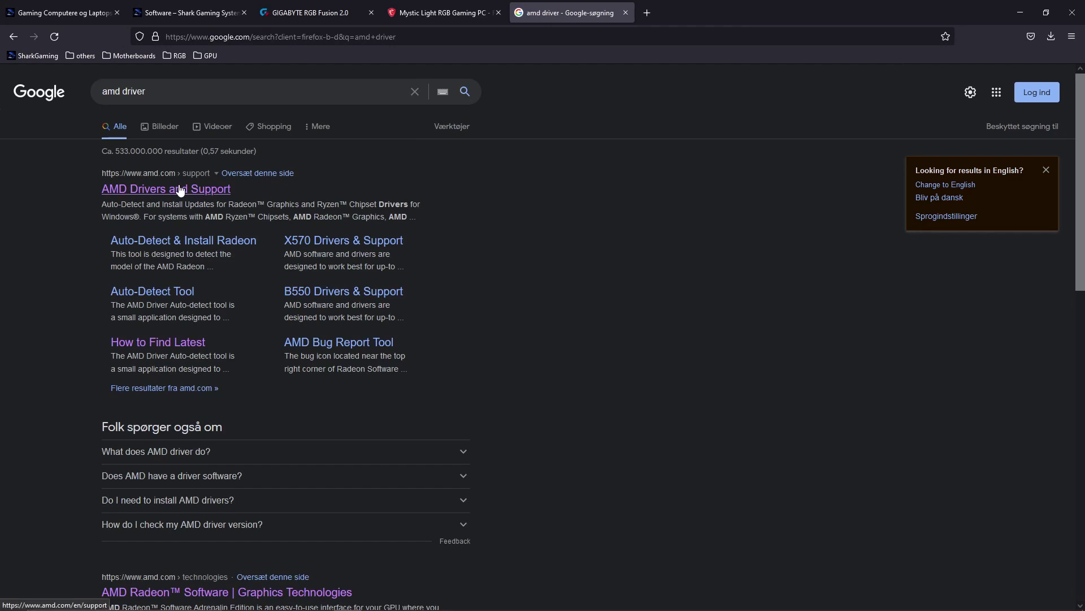
pyautogui.click(178, 187)
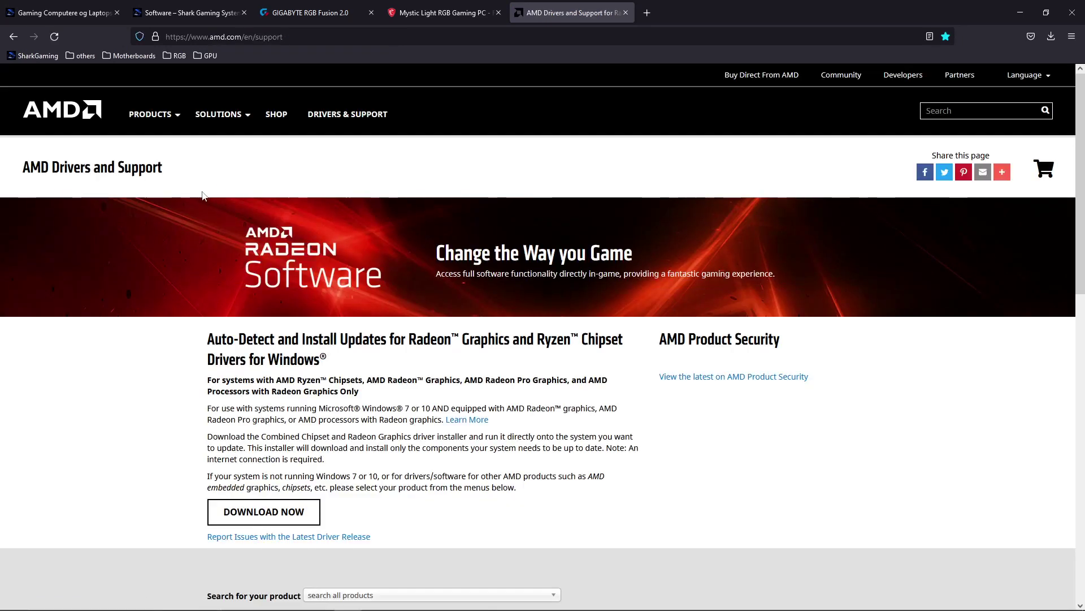
pyautogui.scroll(-1, 203, 195)
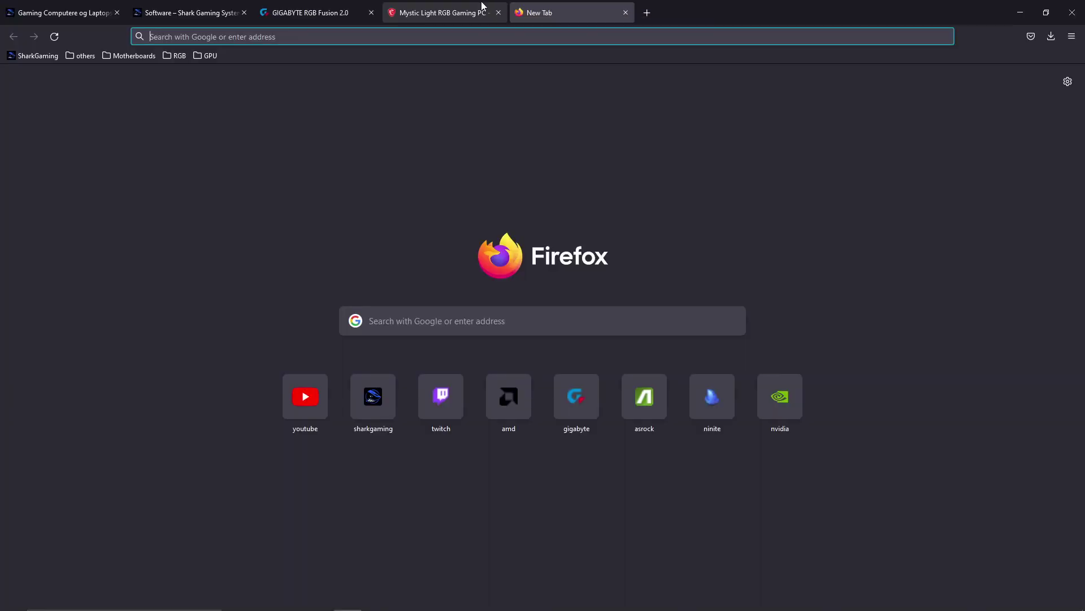
# Open Ninite from the others bookmarks and tick Chrome, Firefox, 7-Zip, Zoom, Discord, Skype and VLC.
pyautogui.click(81, 57)
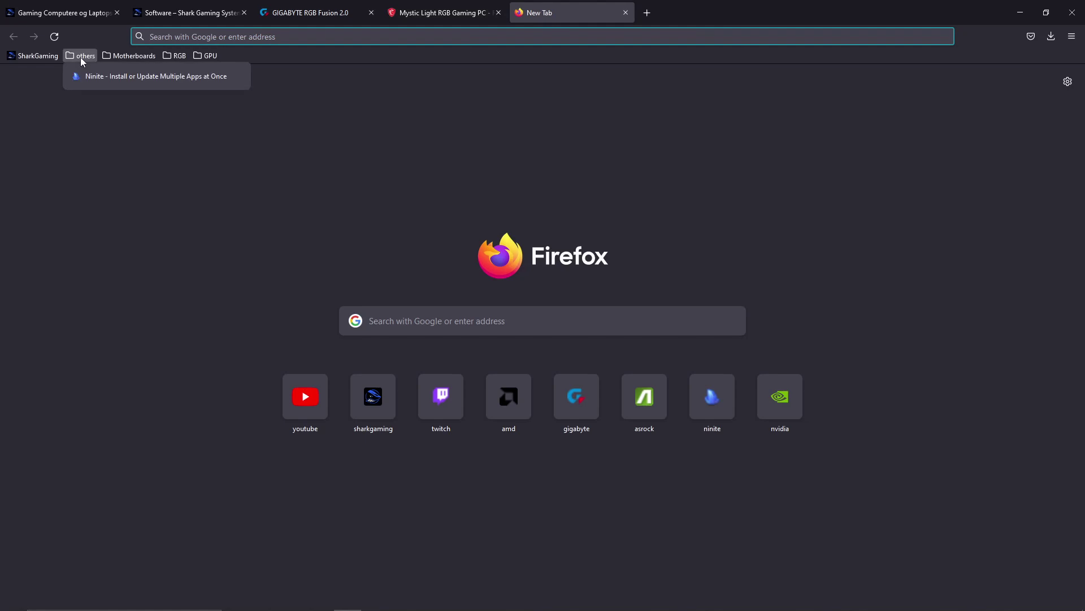
pyautogui.click(91, 75)
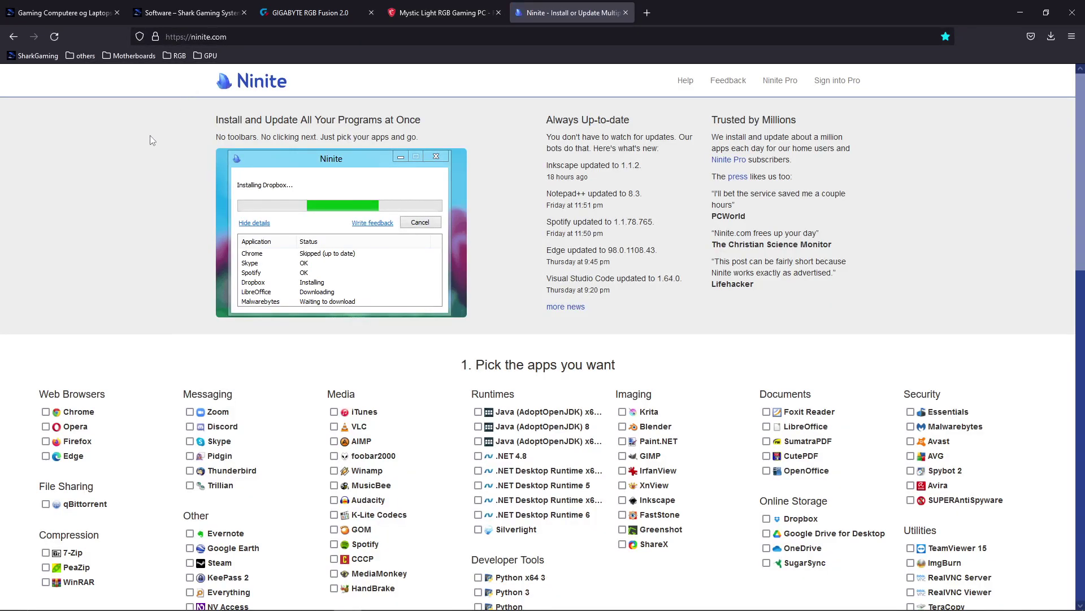
pyautogui.scroll(-3, 151, 140)
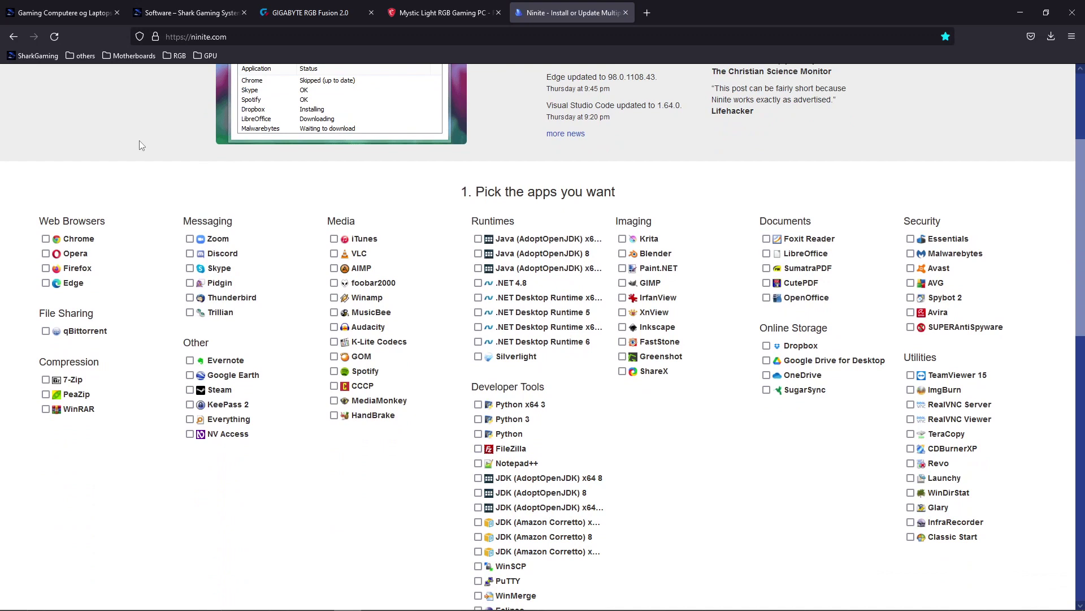
pyautogui.click(46, 239)
pyautogui.click(46, 268)
pyautogui.click(46, 380)
pyautogui.click(190, 239)
pyautogui.click(190, 254)
pyautogui.click(190, 269)
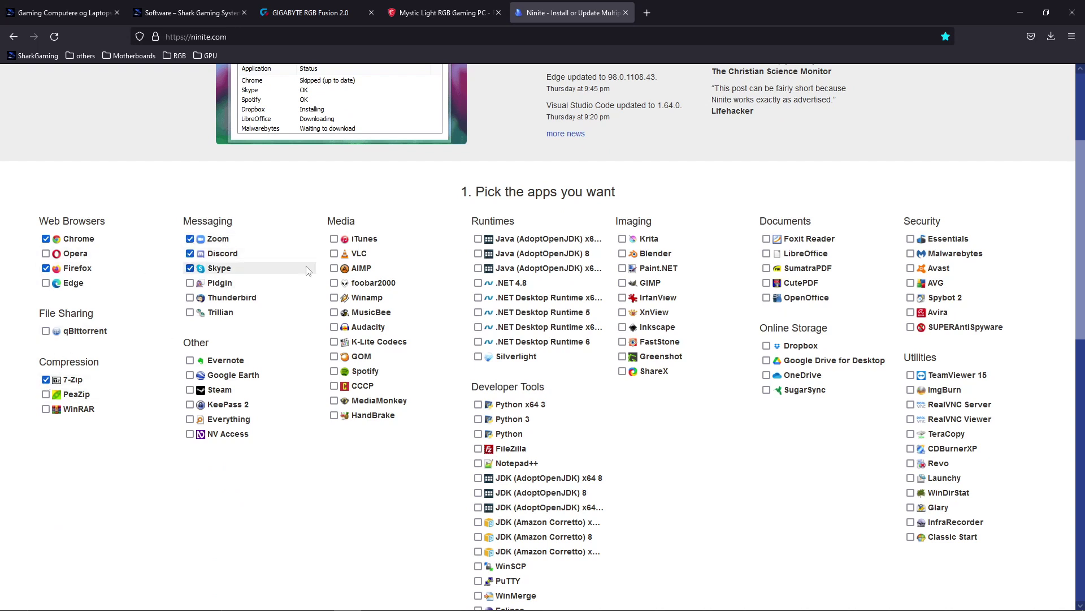
pyautogui.click(334, 253)
pyautogui.scroll(-4, 520, 367)
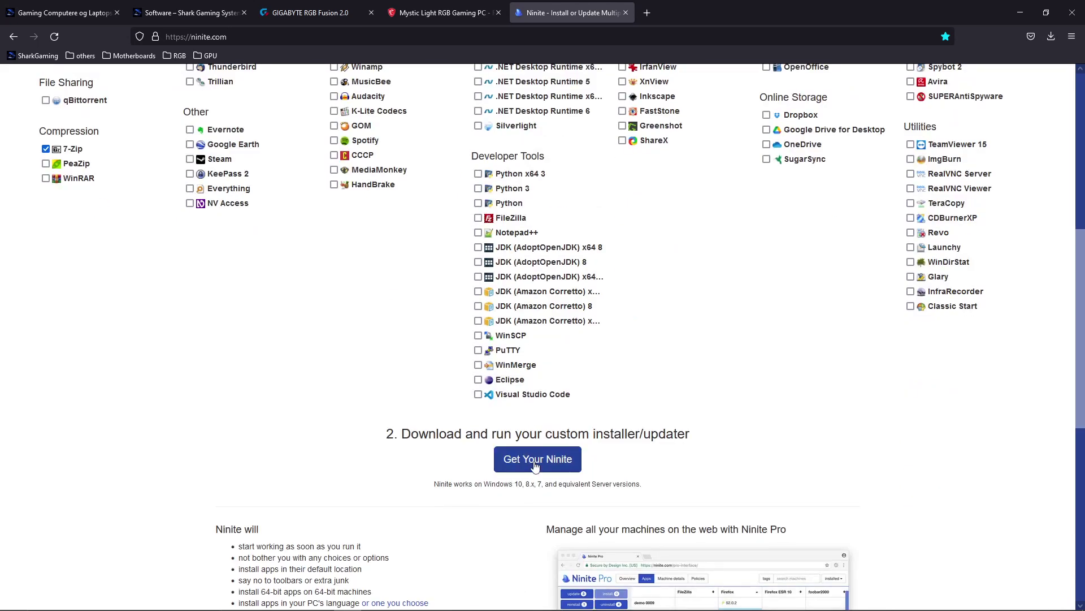
pyautogui.scroll(-1, 531, 461)
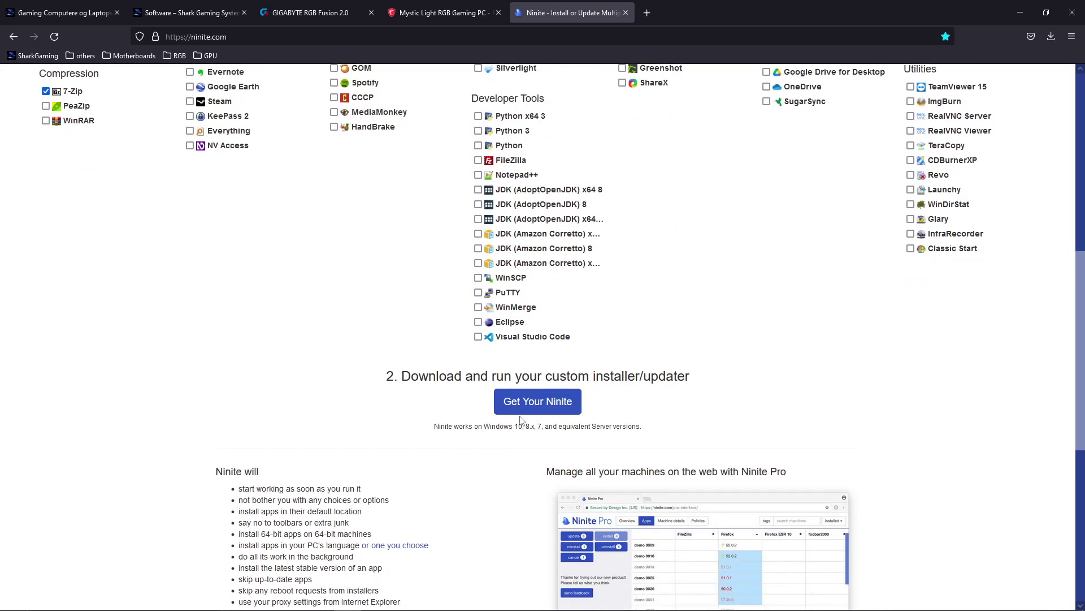